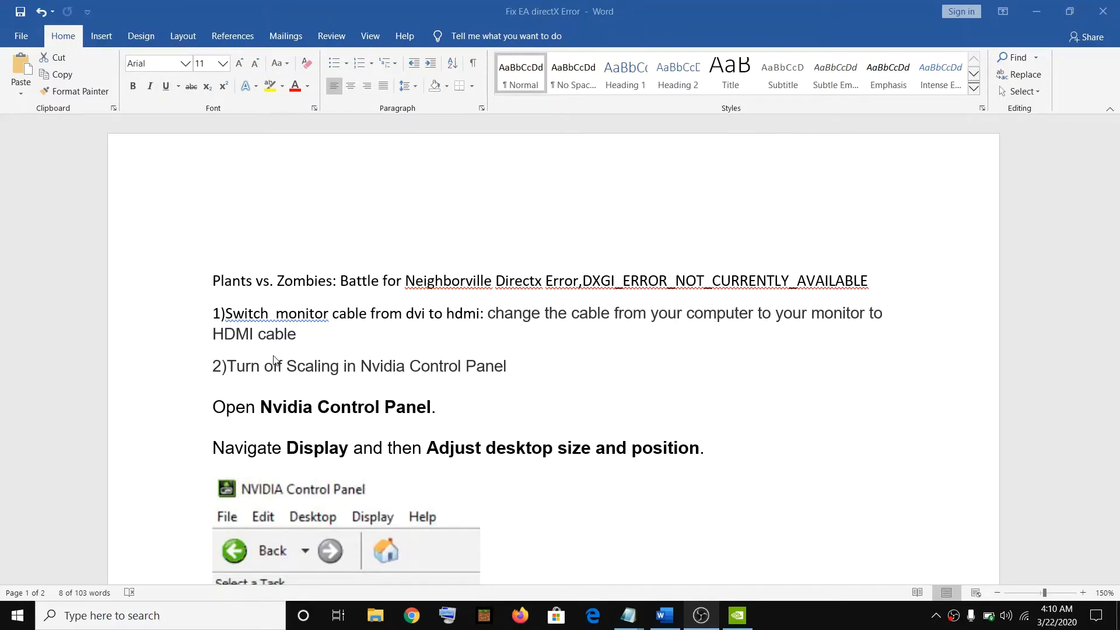
- Highlight '2)Turn off Scaling in Nvidia Control Panel', then show the desktop menu with NVIDIA Control Panel
left_click_drag(228, 366, 515, 373)
scroll(464, 398, "down", 1)
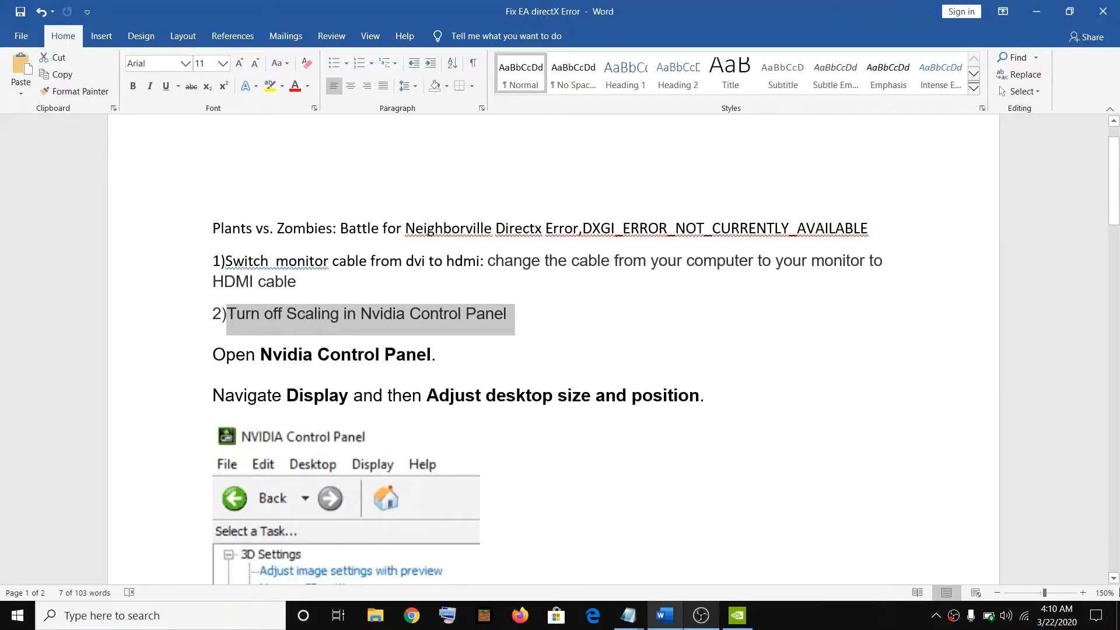
key("super+d")
right_click(730, 314)
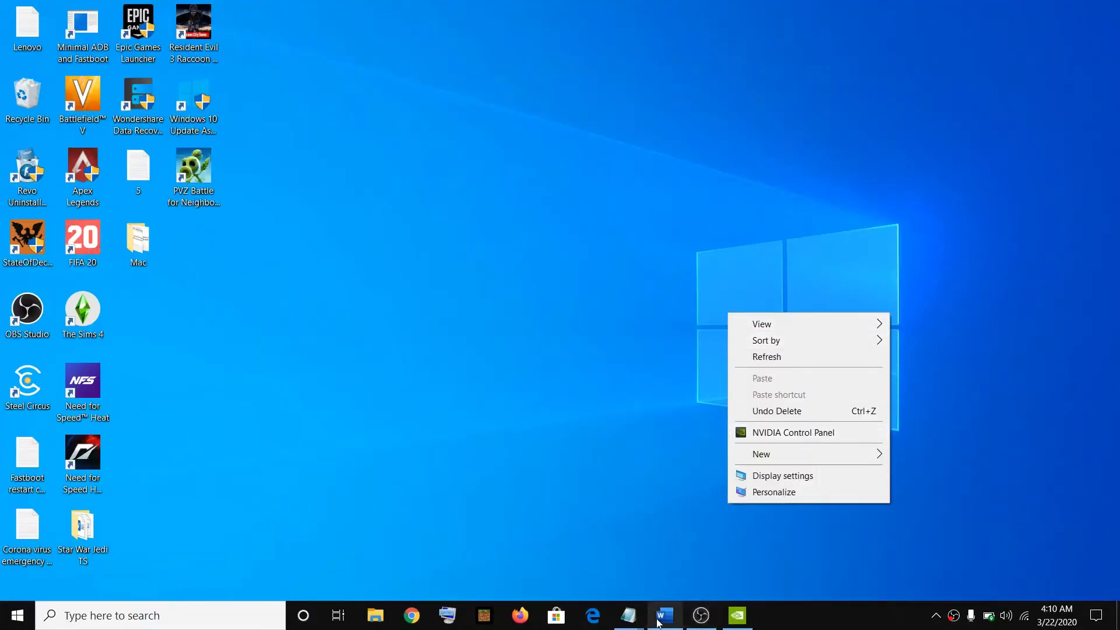
- Restore the Word checklist and scroll past the NVIDIA scaling screenshots to steps 3–7
left_click(659, 618)
left_click_drag(212, 396, 339, 395)
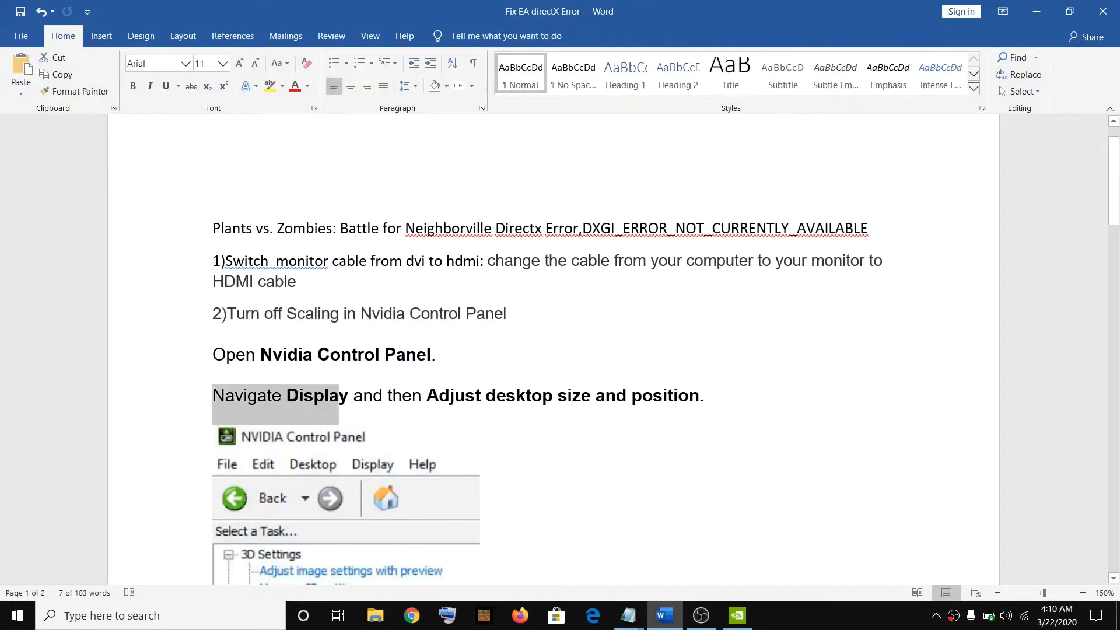
scroll(439, 393, "down", 3)
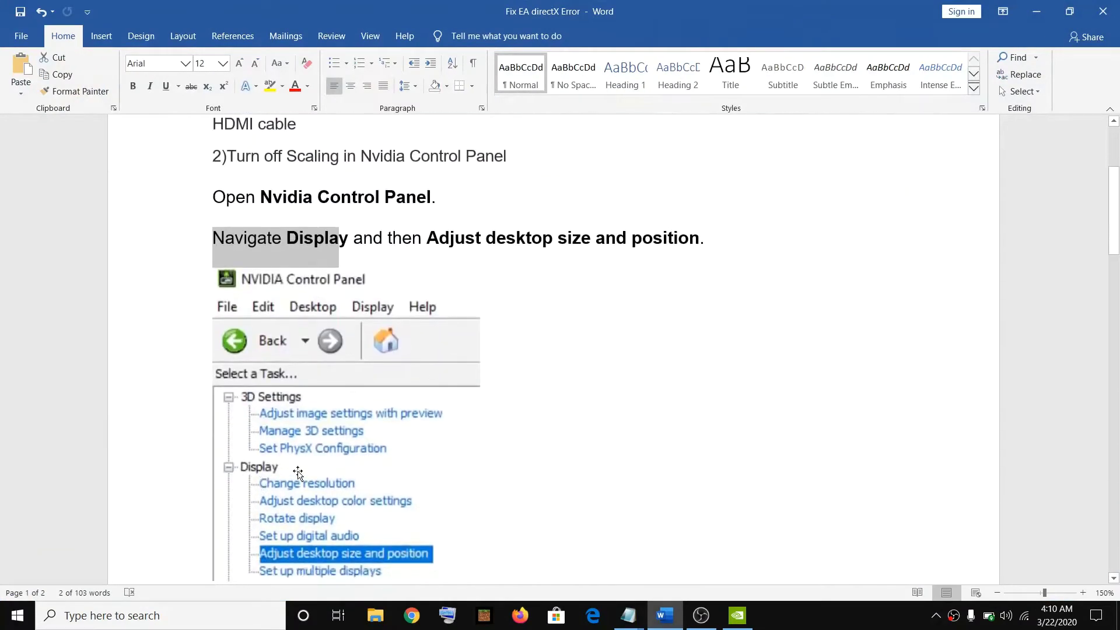
scroll(297, 472, "down", 3)
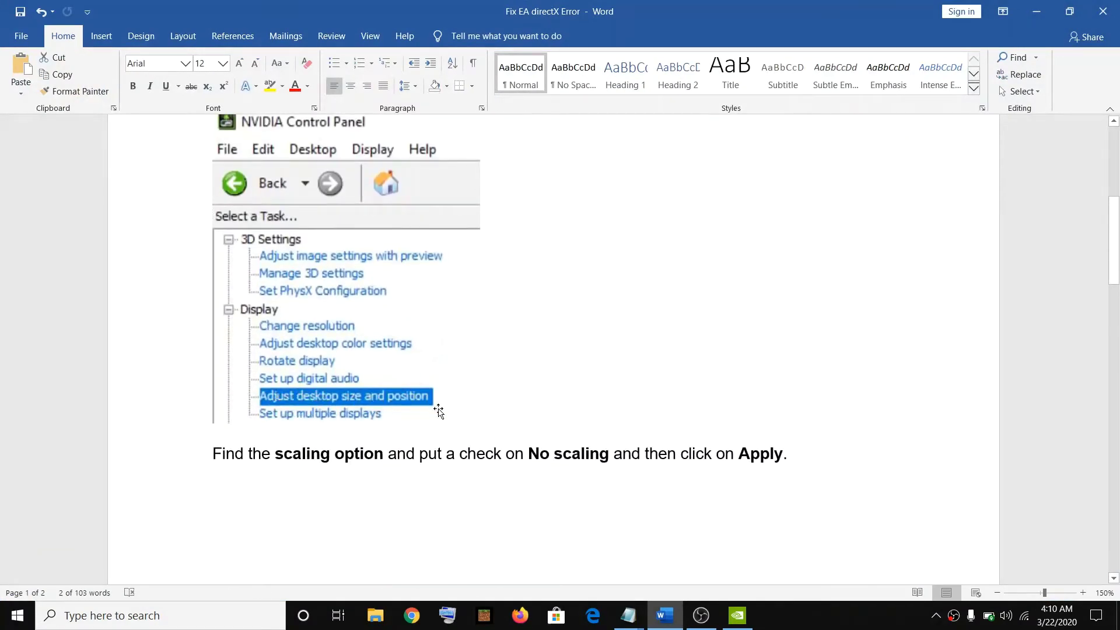
scroll(294, 389, "down", 2)
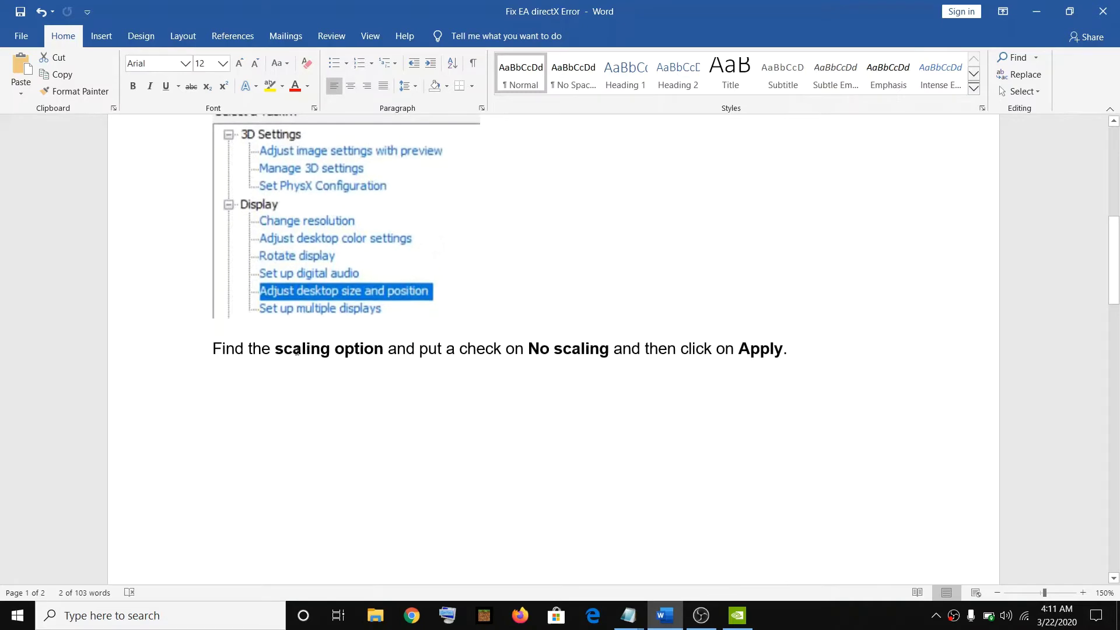
scroll(401, 382, "down", 10)
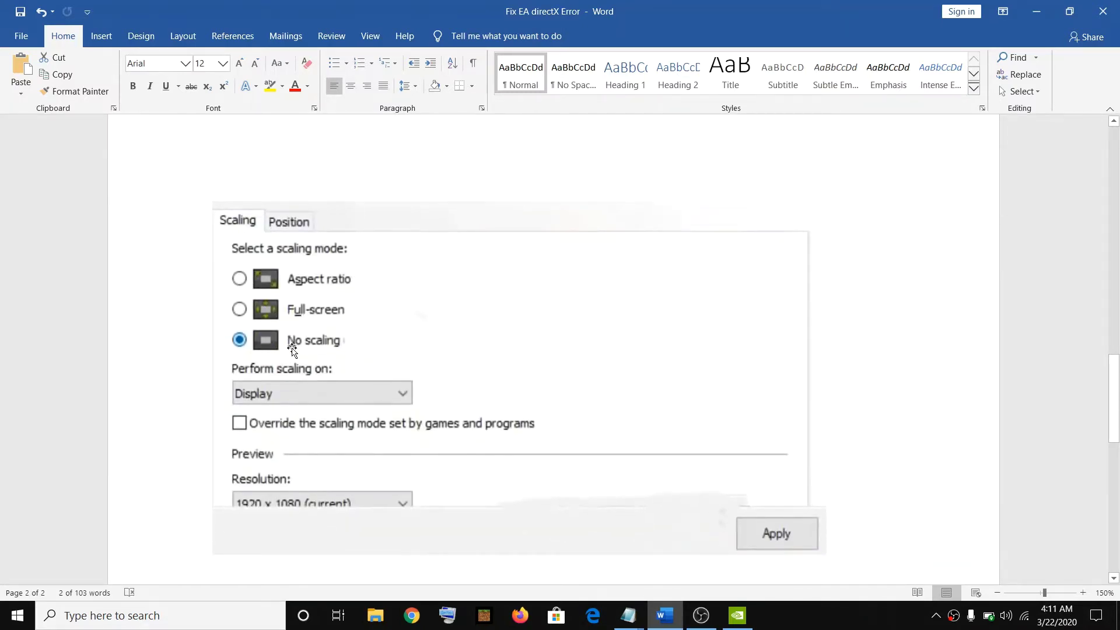
scroll(778, 529, "down", 2)
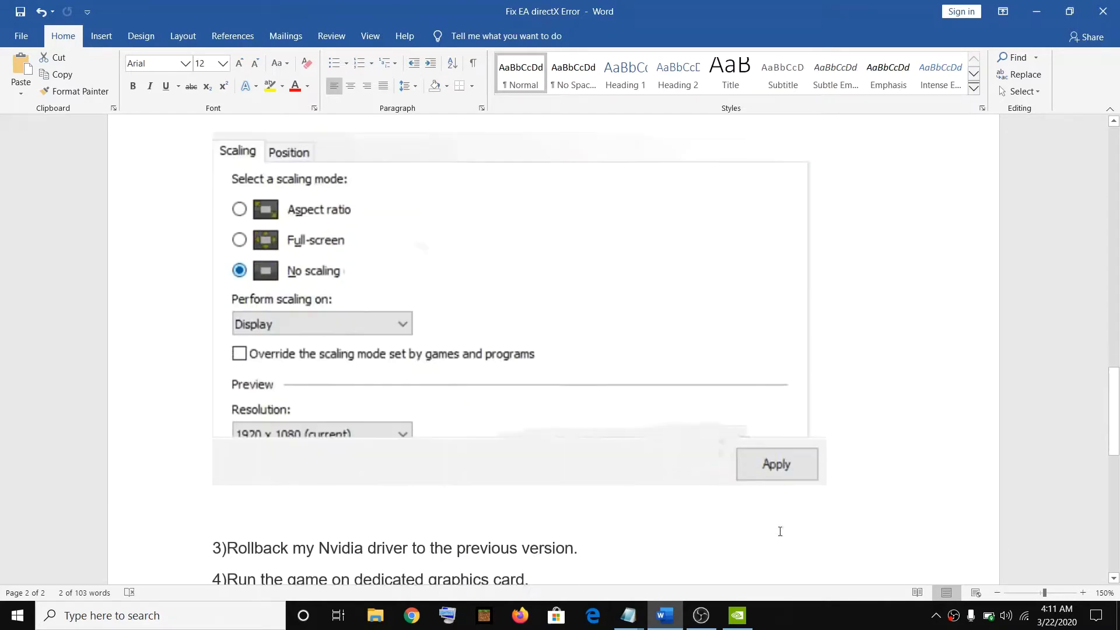
scroll(726, 462, "down", 1)
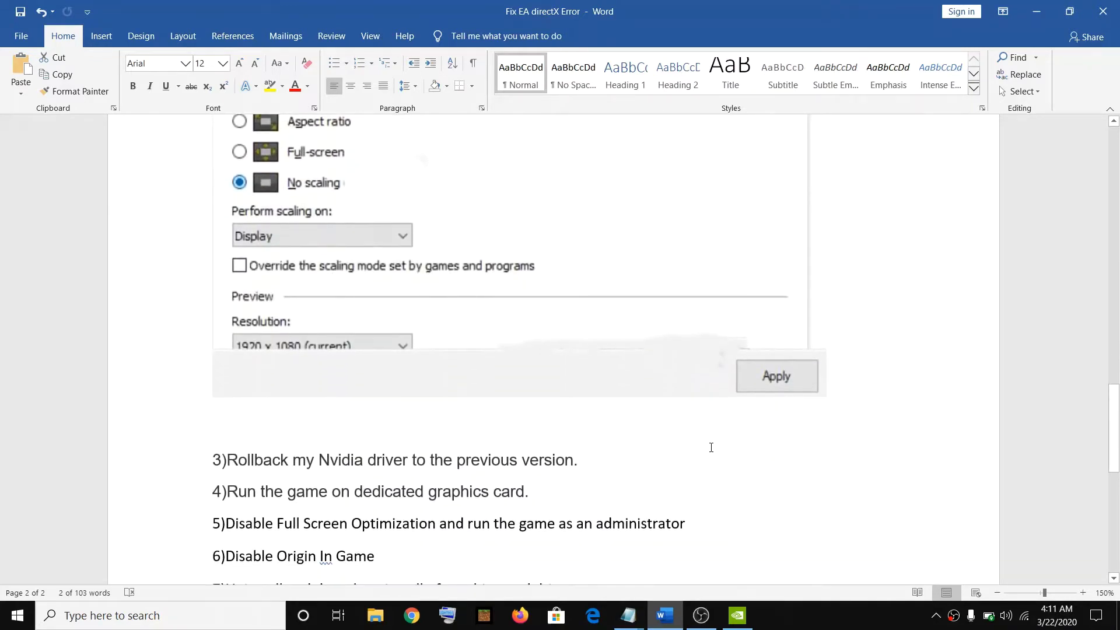
scroll(711, 448, "down", 1)
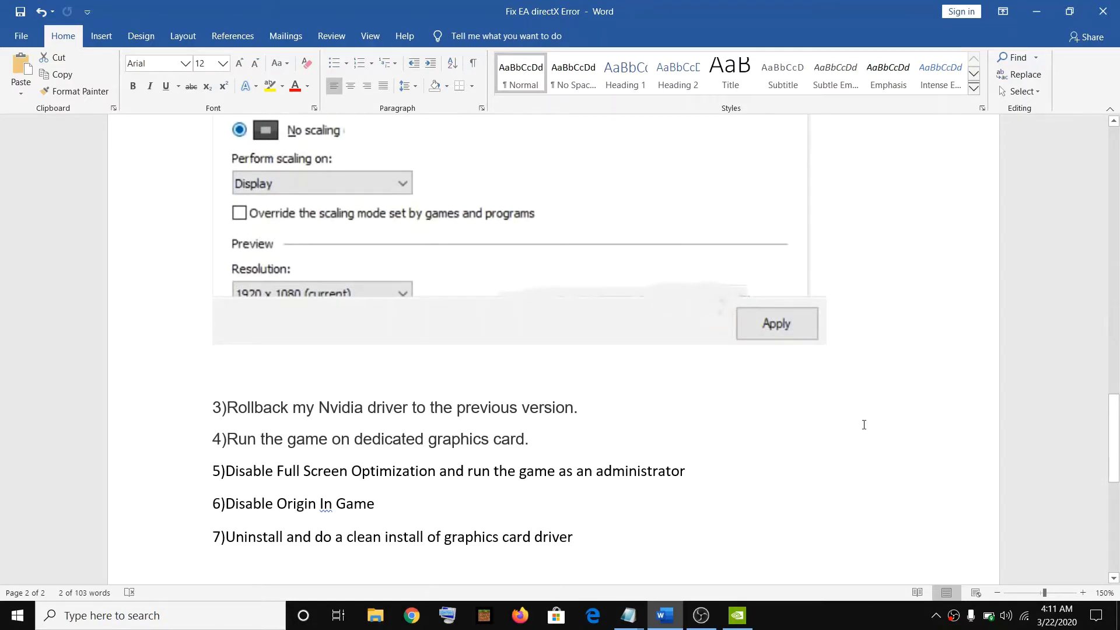
left_click(171, 616)
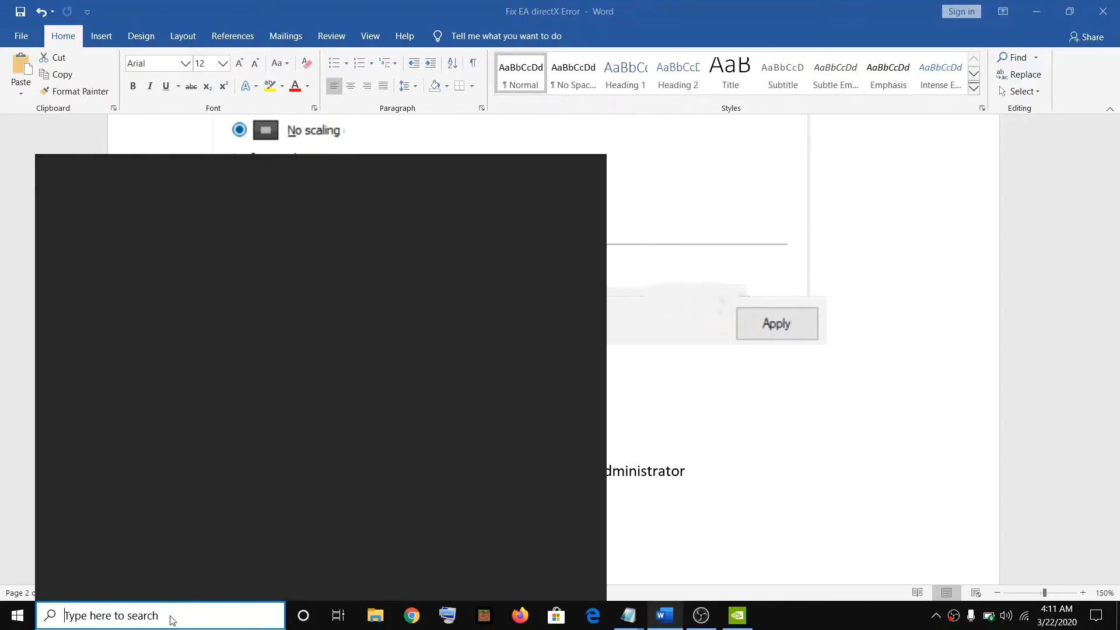
type("devi")
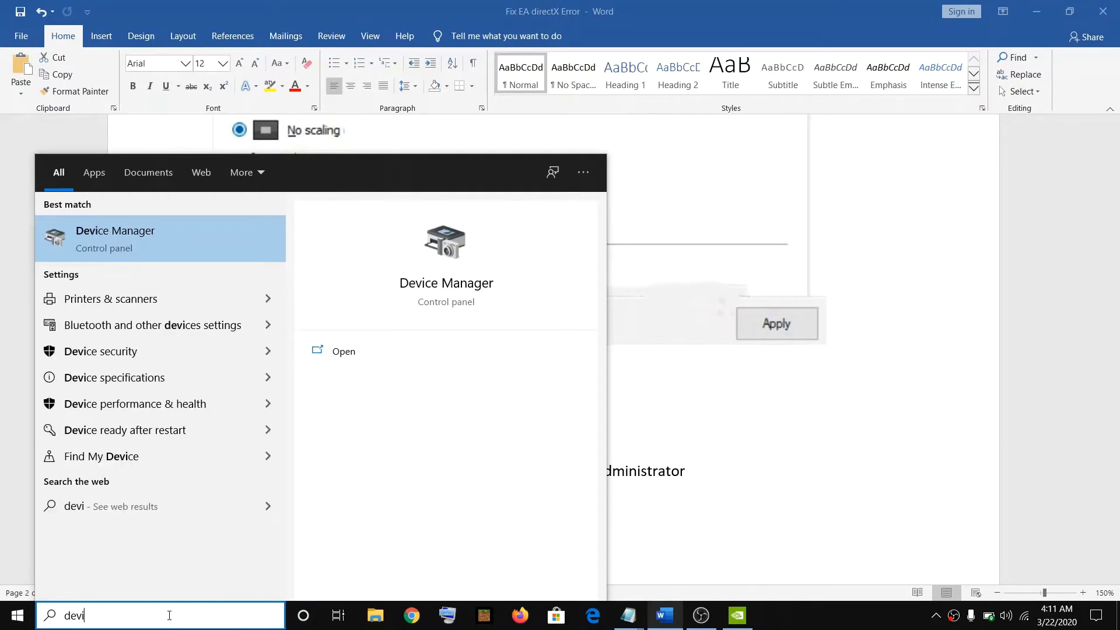
type("ce")
left_click(127, 250)
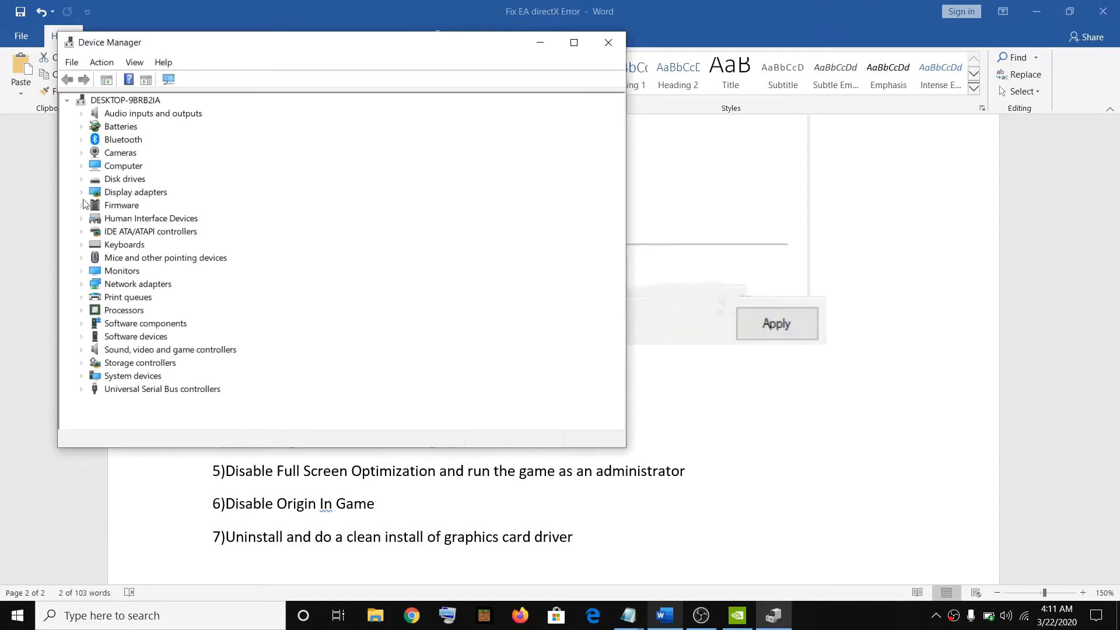
left_click(83, 196)
left_click(153, 219)
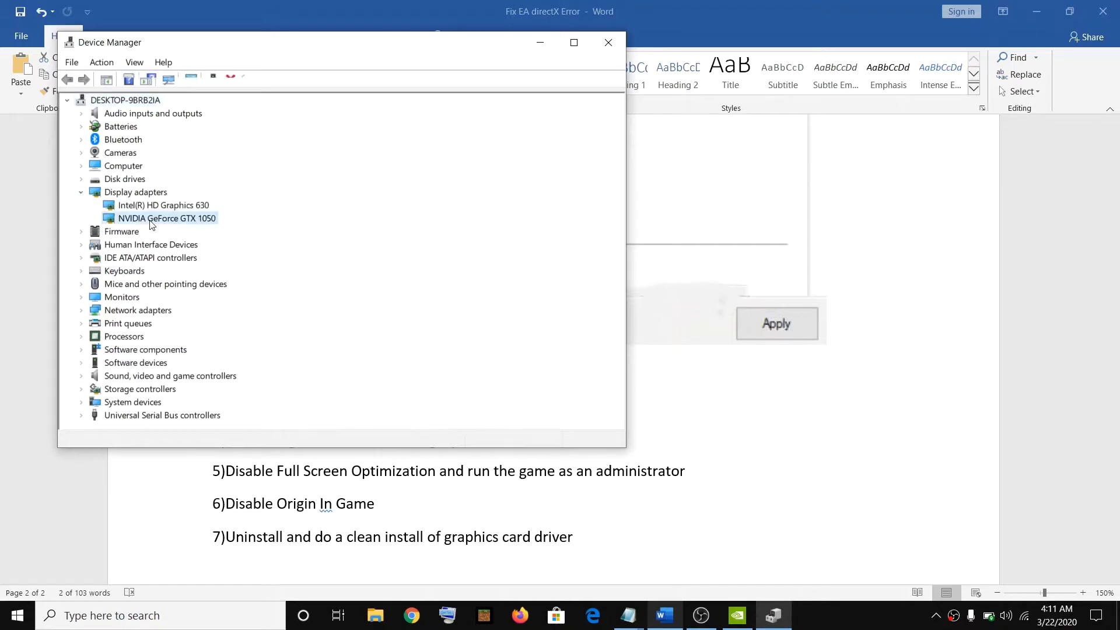
right_click(164, 219)
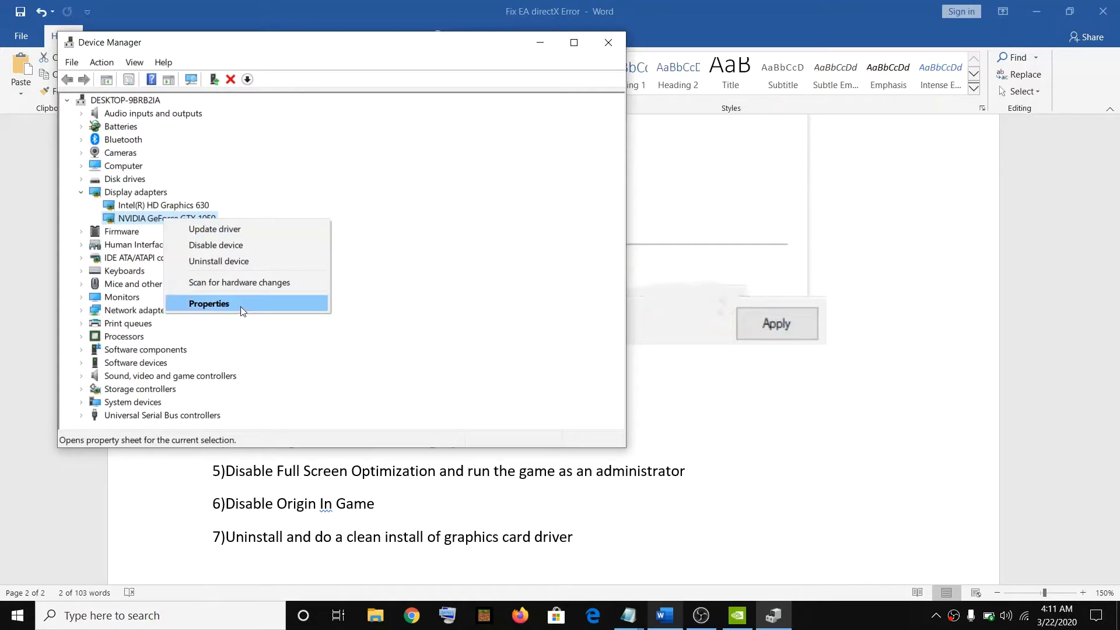
left_click(217, 304)
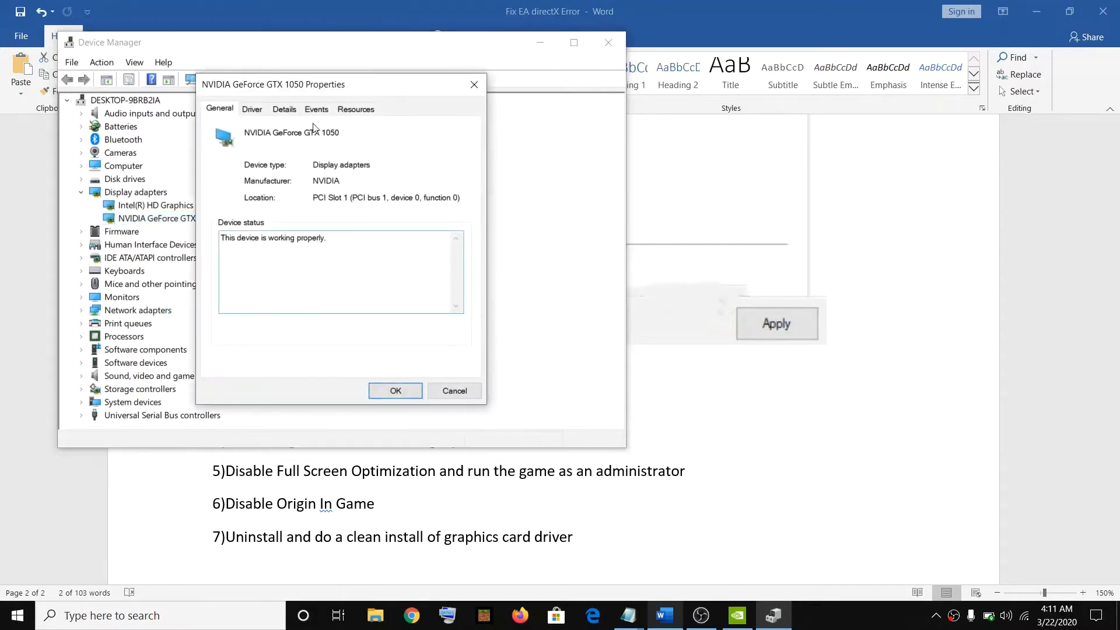
left_click(255, 112)
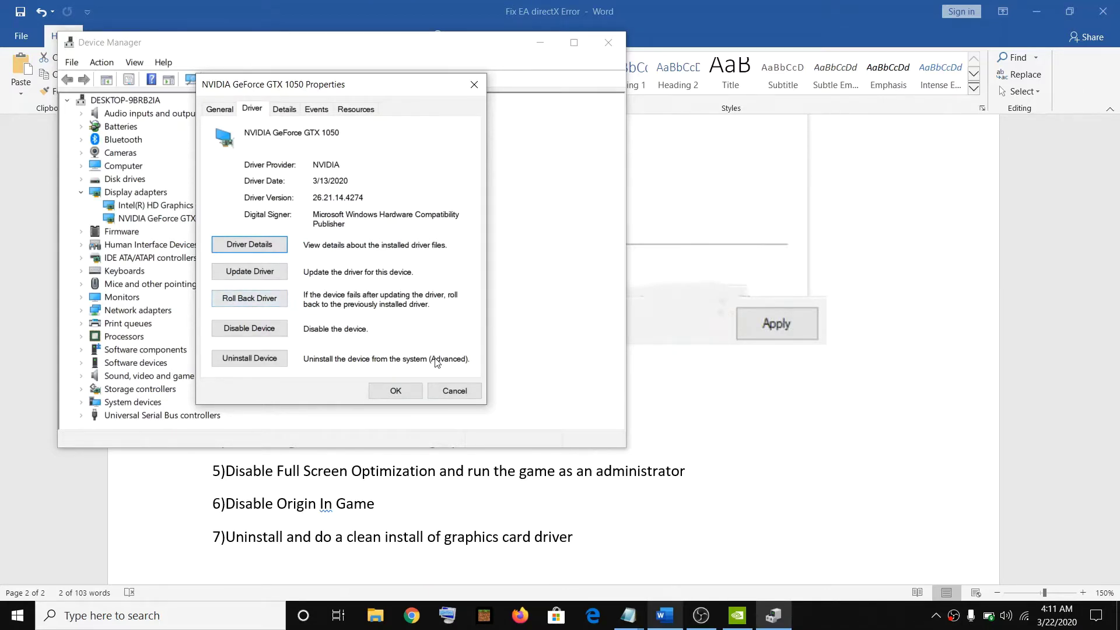
left_click(454, 393)
- Close Device Manager, highlight '4)Run the game on dedicated graphics card.', and show the desktop's NVIDIA menu
left_click(609, 42)
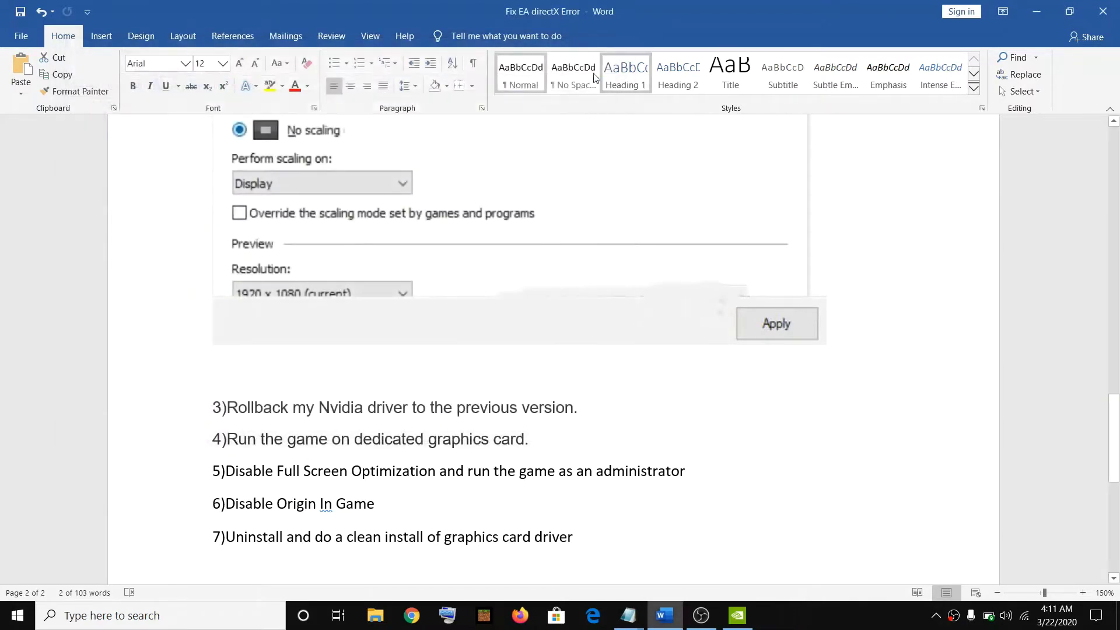
left_click(296, 439)
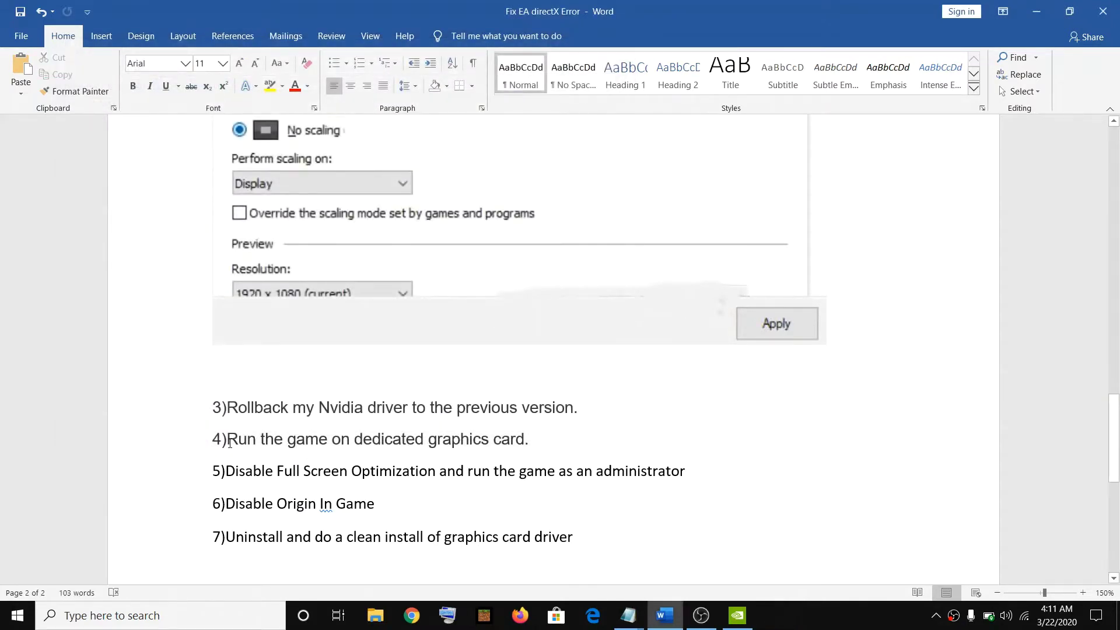
left_click_drag(230, 444, 528, 439)
left_click(1118, 621)
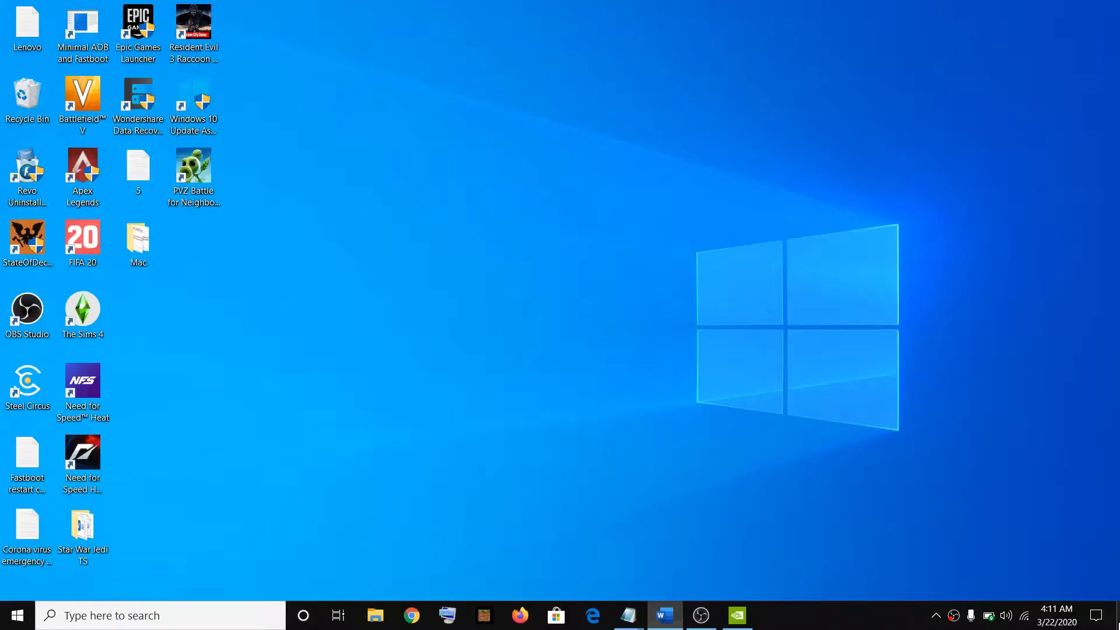
right_click(597, 270)
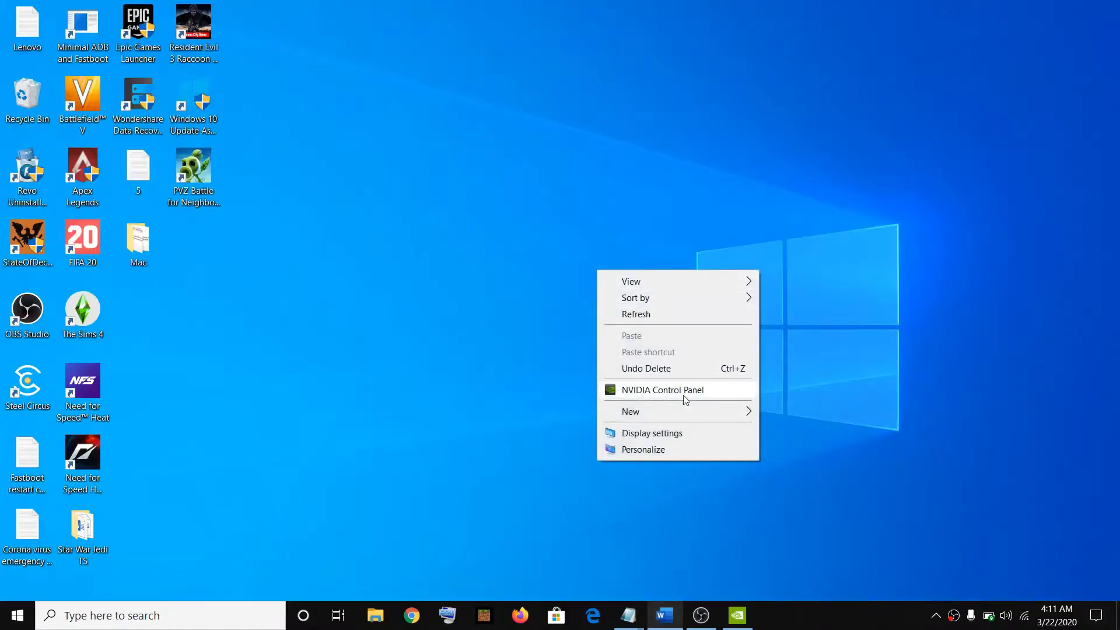
- In NVIDIA Control Panel, add Plants vs. Zombies: Battle for Neighborville as a customized program
left_click(708, 396)
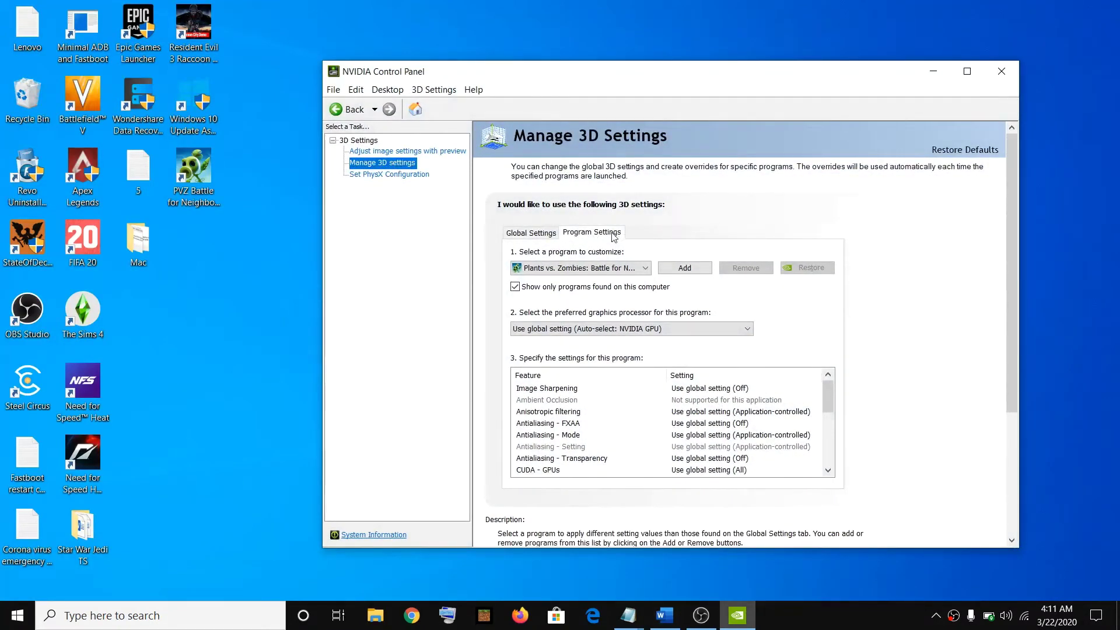
left_click(685, 269)
scroll(648, 280, "down", 3)
scroll(656, 315, "up", 3)
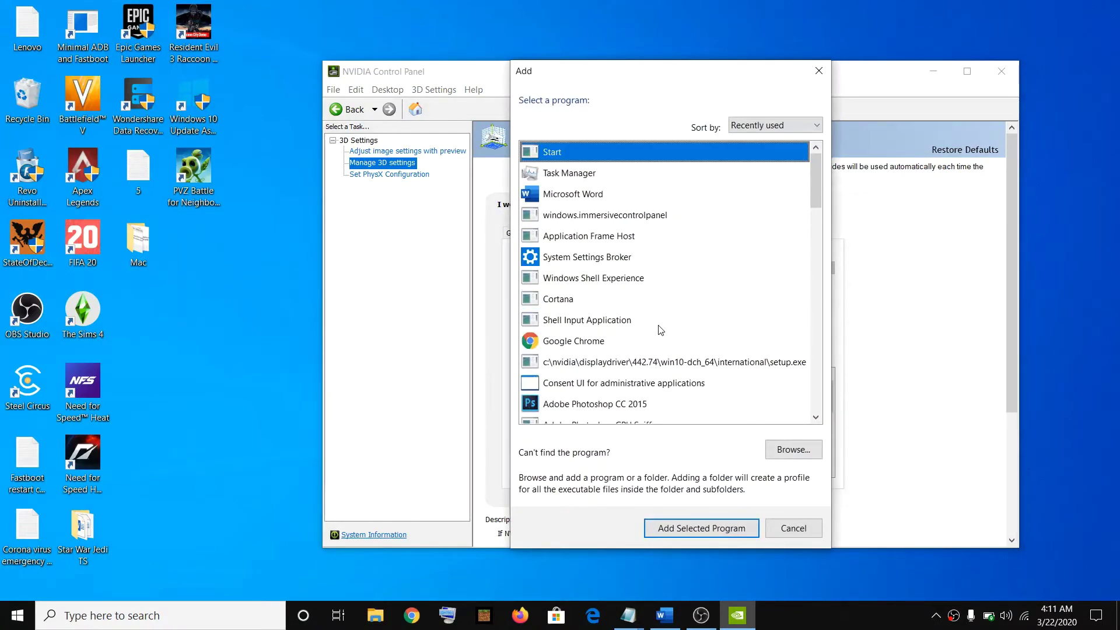
scroll(660, 330, "down", 3)
left_click(568, 323)
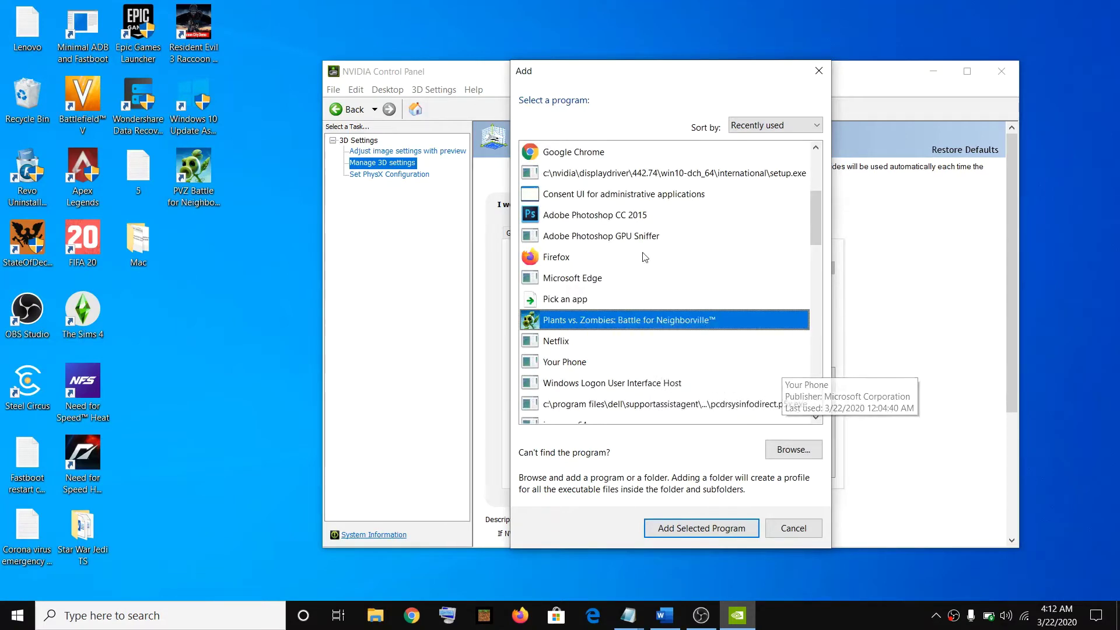
left_click(793, 450)
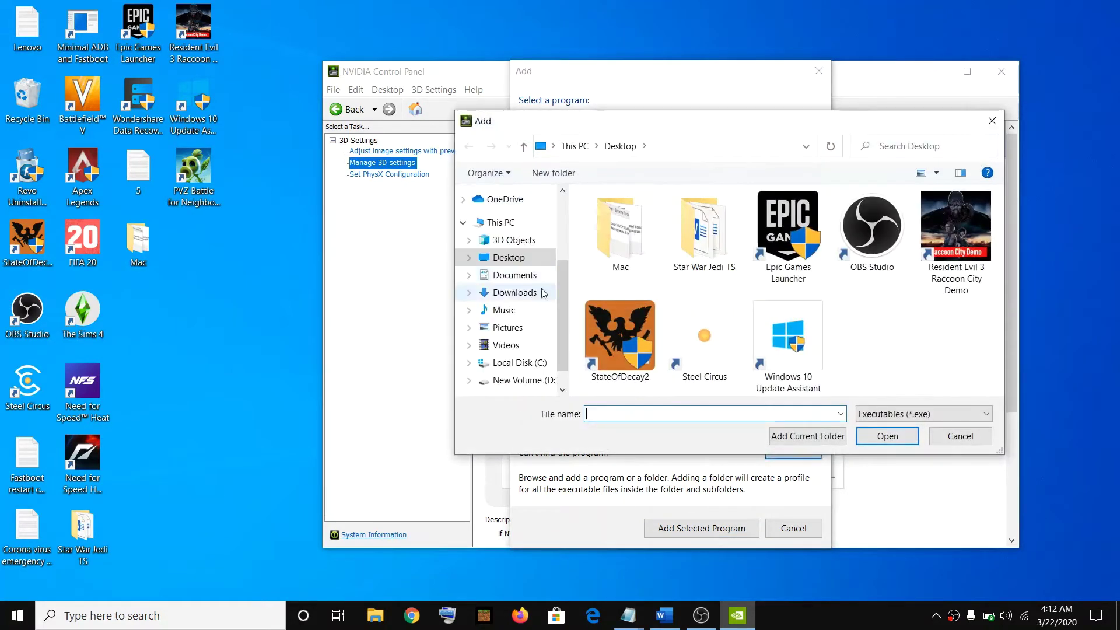
left_click(985, 125)
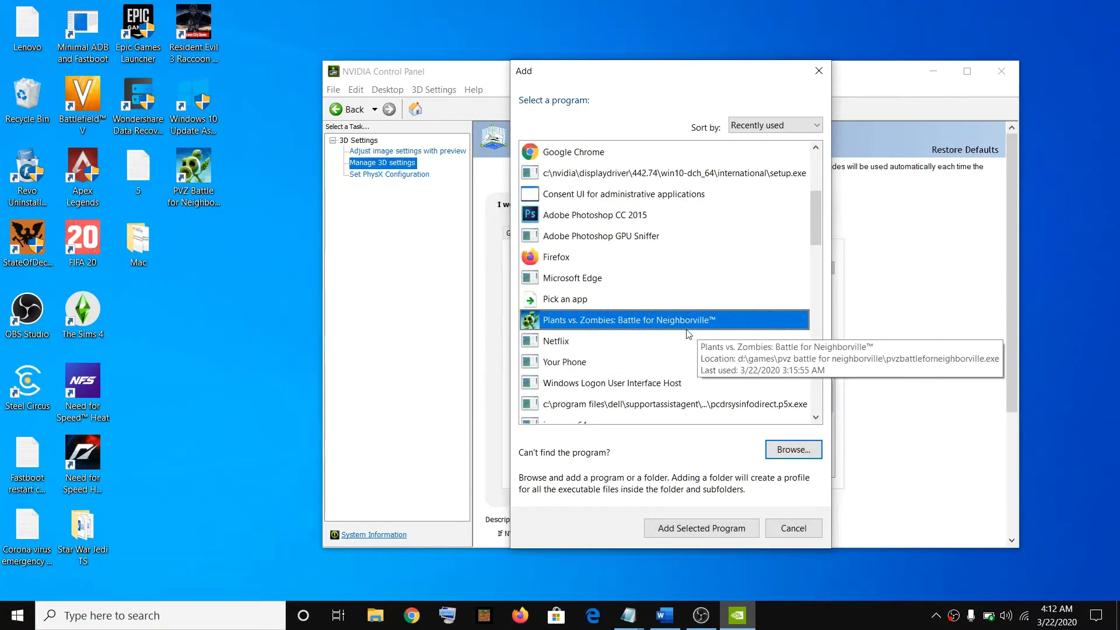
left_click(701, 532)
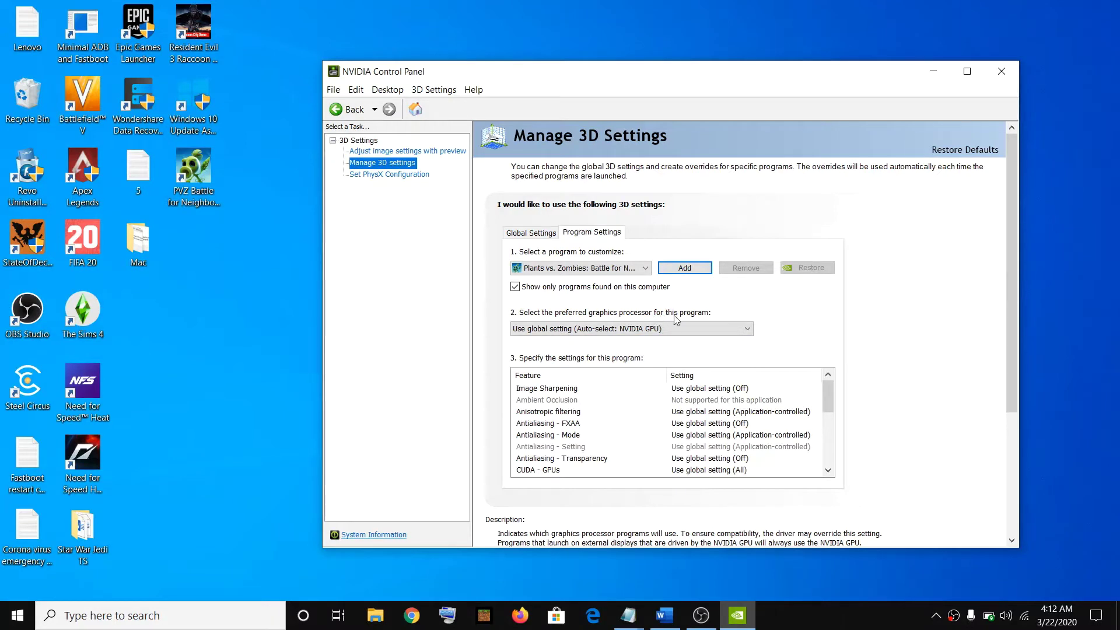
- Set its preferred graphics processor to High-performance NVIDIA processor, apply, and close the panel
left_click(749, 330)
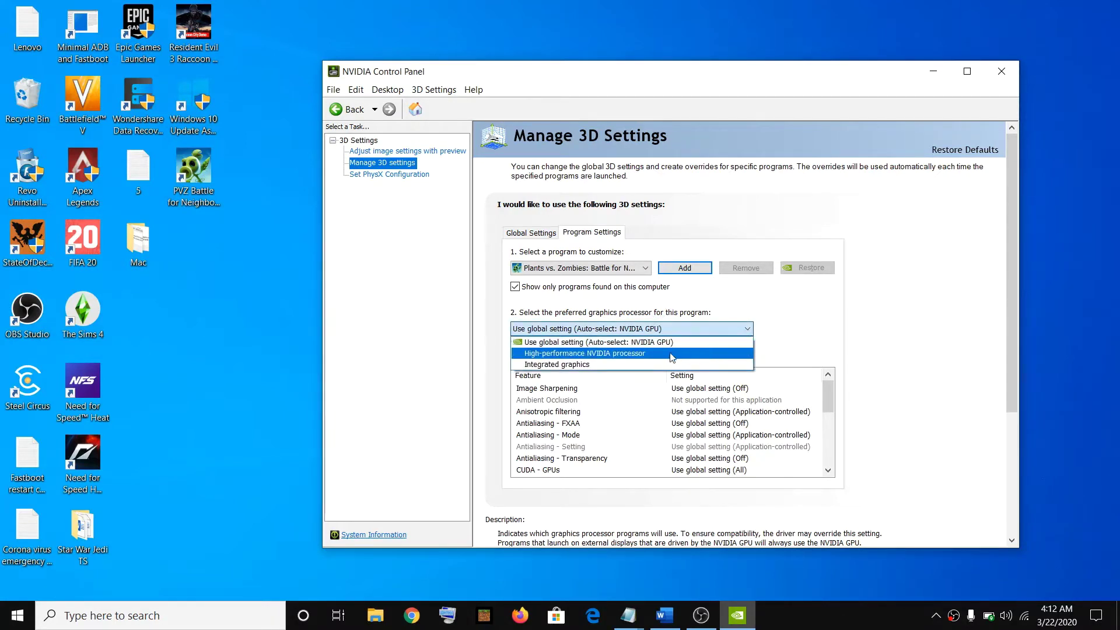
left_click(603, 353)
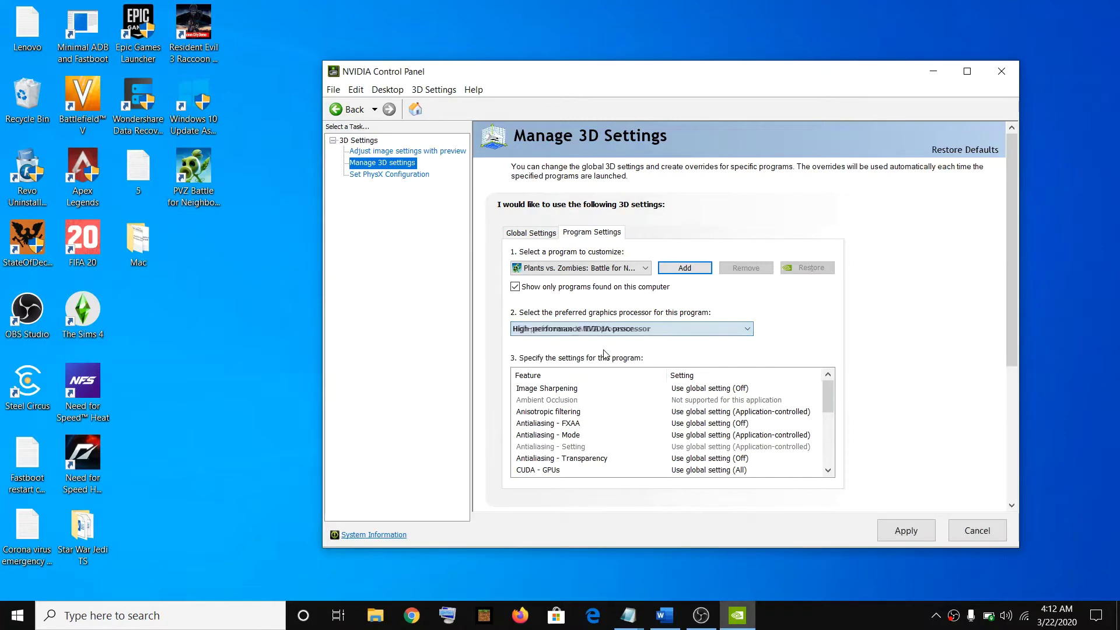
left_click(908, 531)
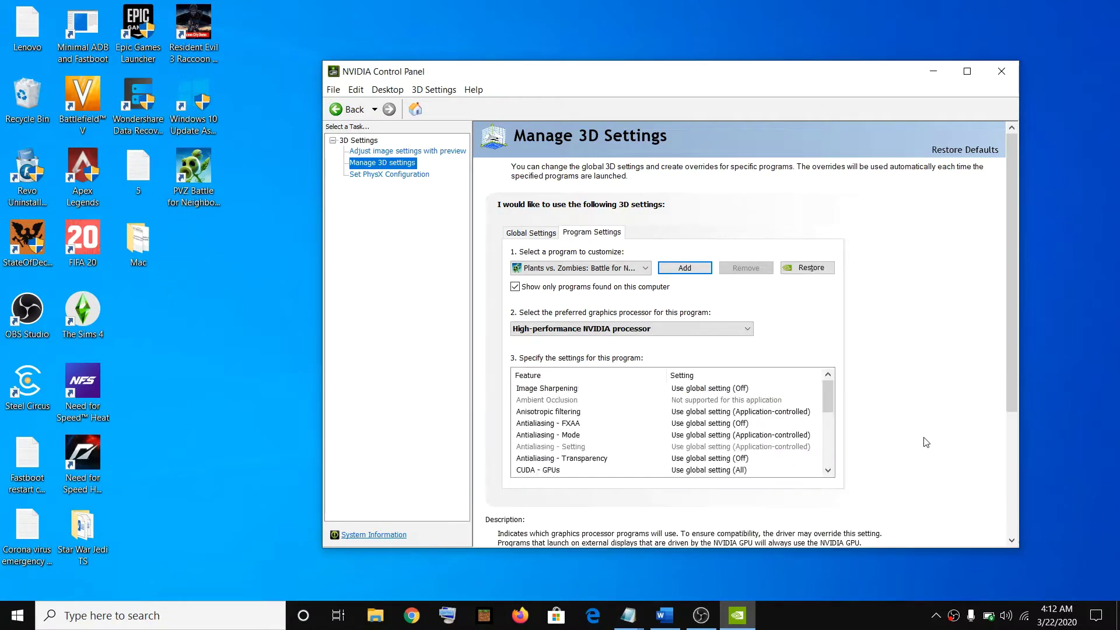
left_click(999, 71)
- Highlight item 5's full screen optimization and run-as-administrator parts, then show the desktop
left_click(671, 615)
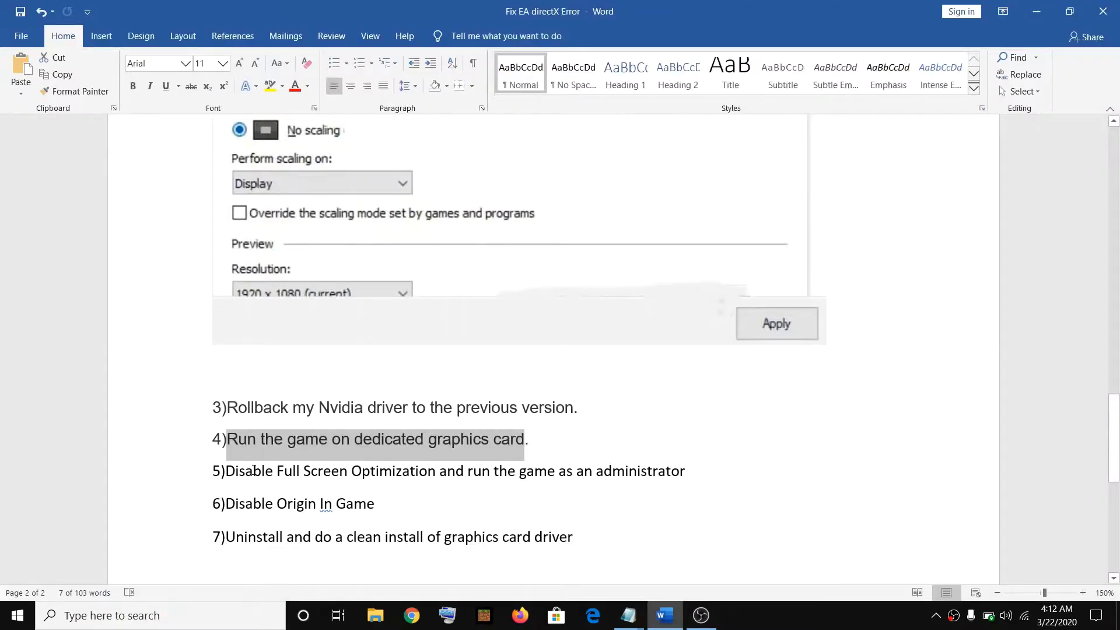
left_click_drag(254, 470, 385, 477)
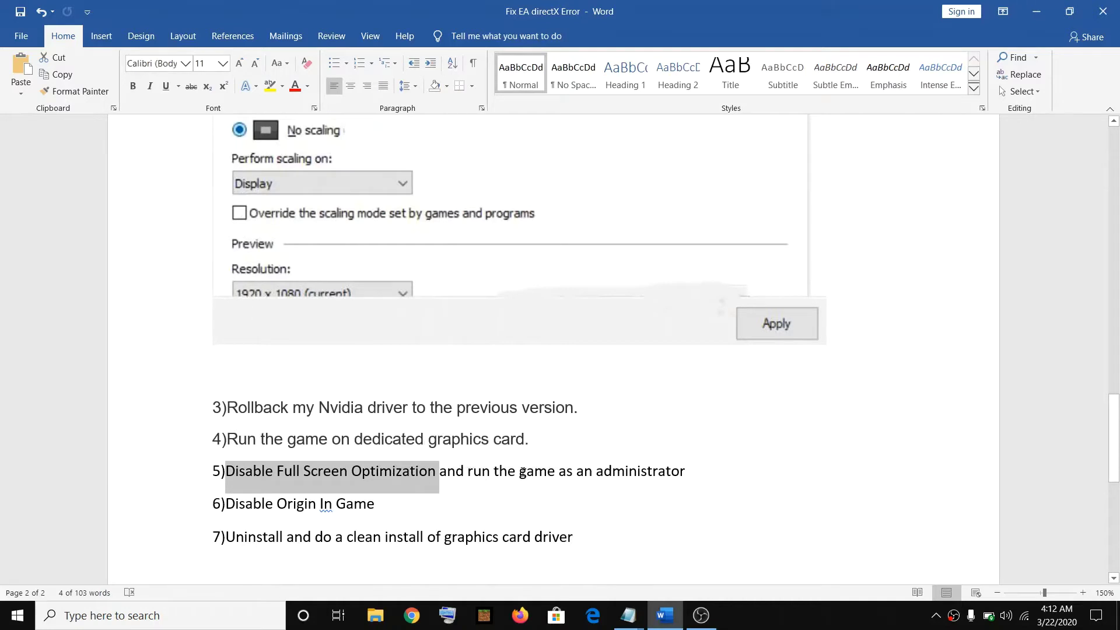
left_click_drag(468, 471, 685, 473)
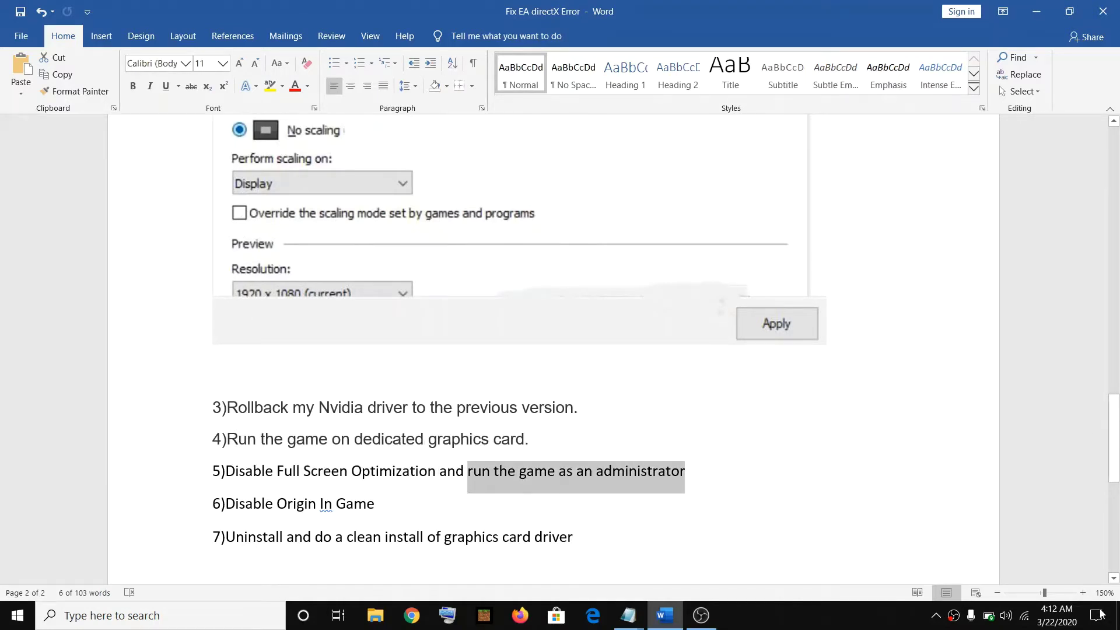
left_click(1117, 615)
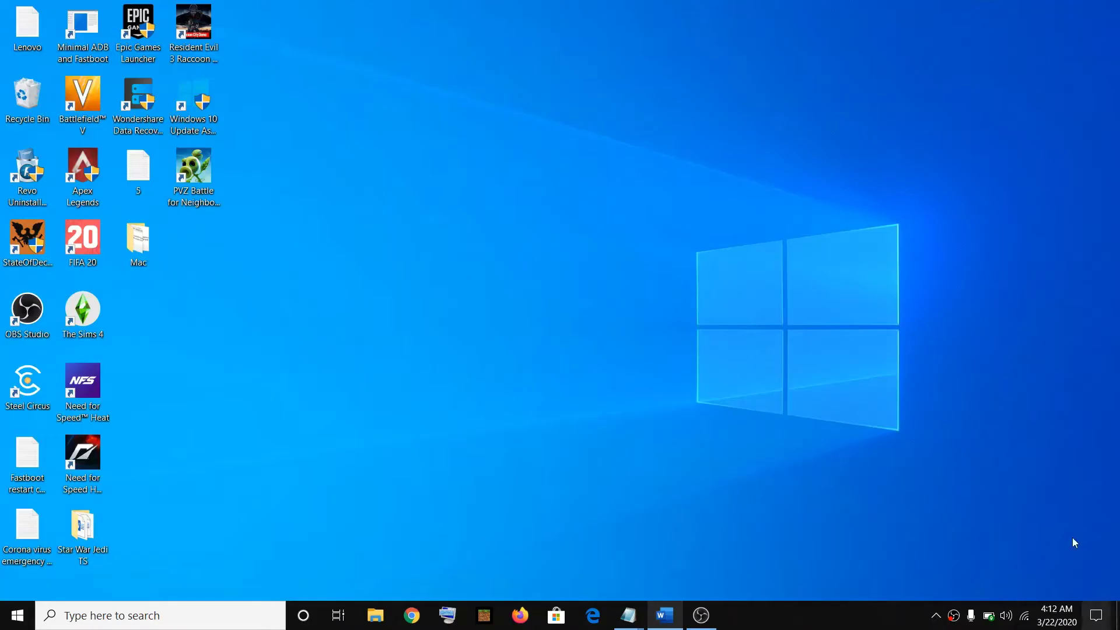
- In the PVZ shortcut's Compatibility properties, tick Disable fullscreen optimizations and Run as administrator, and save
left_click(199, 185)
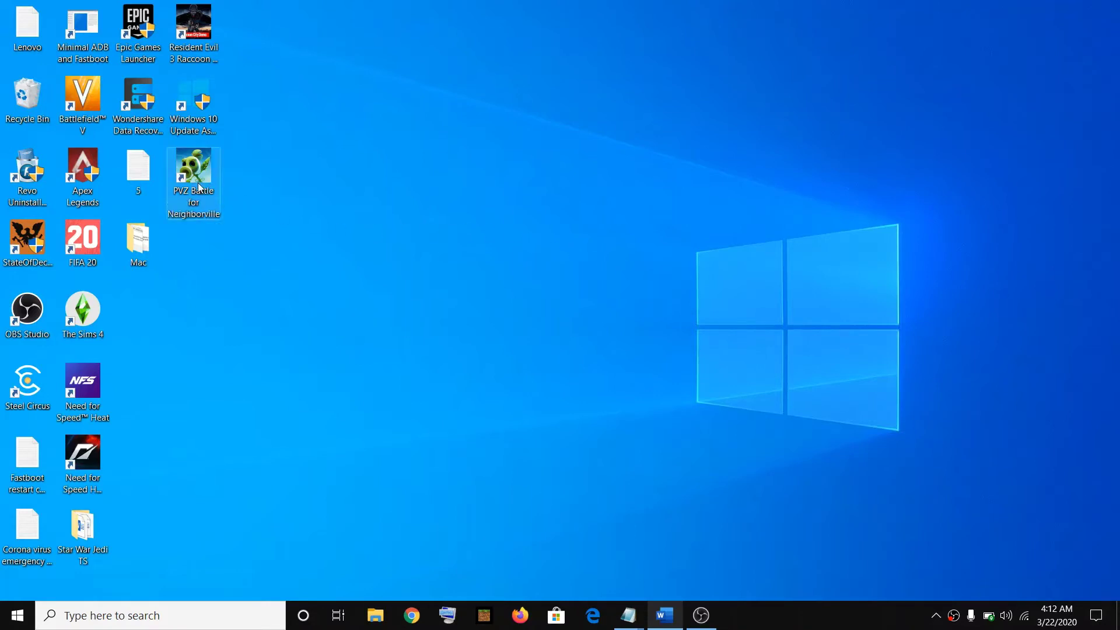
right_click(198, 215)
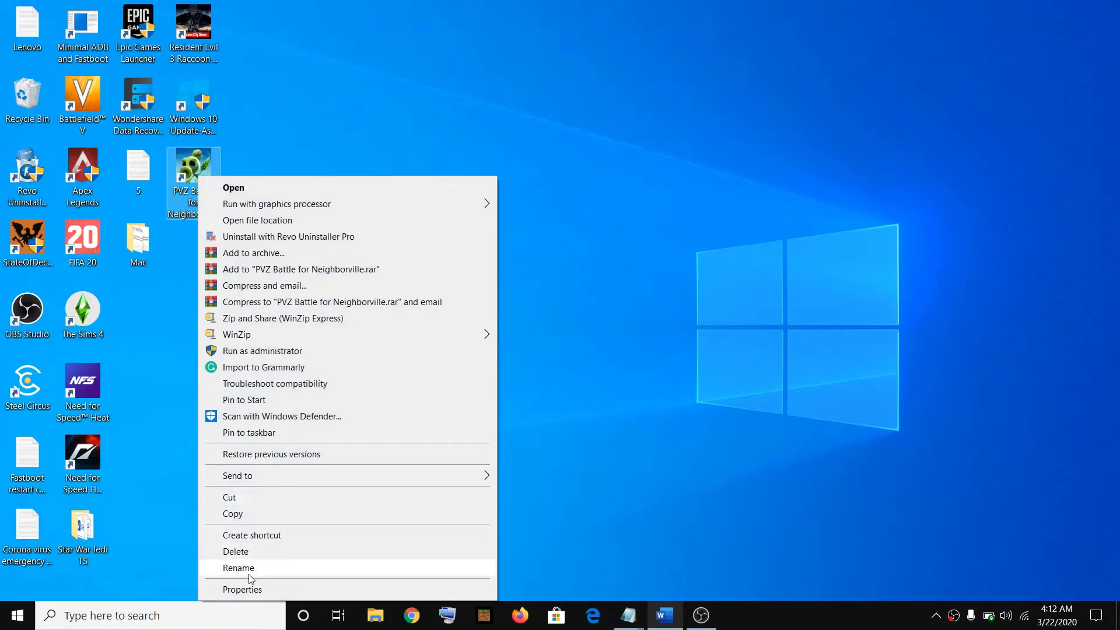
left_click(258, 590)
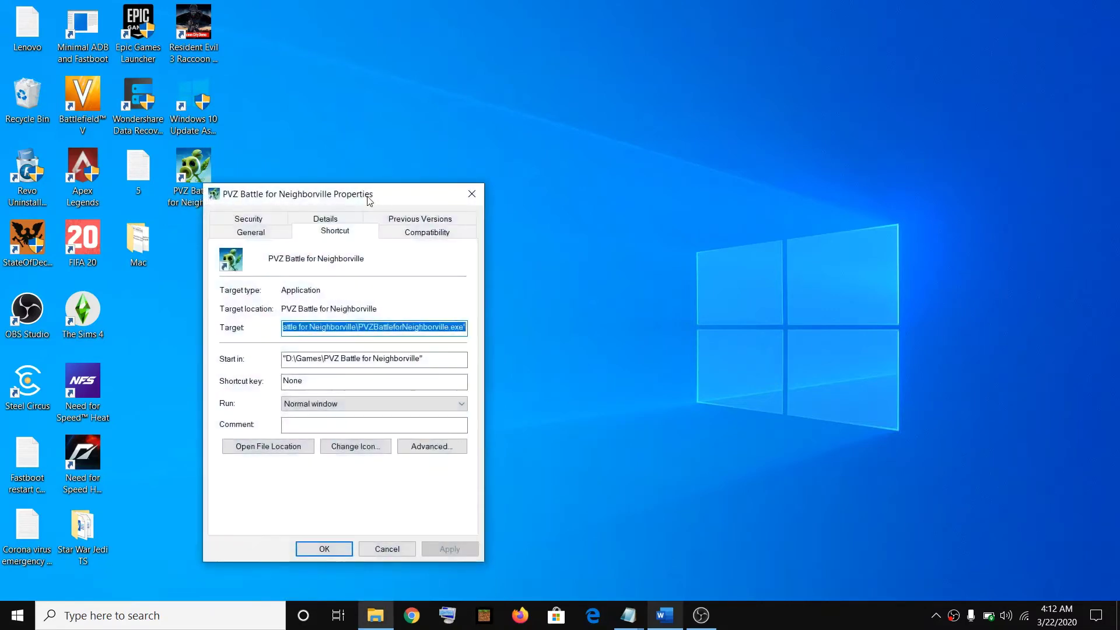
left_click_drag(364, 193, 499, 133)
left_click(562, 175)
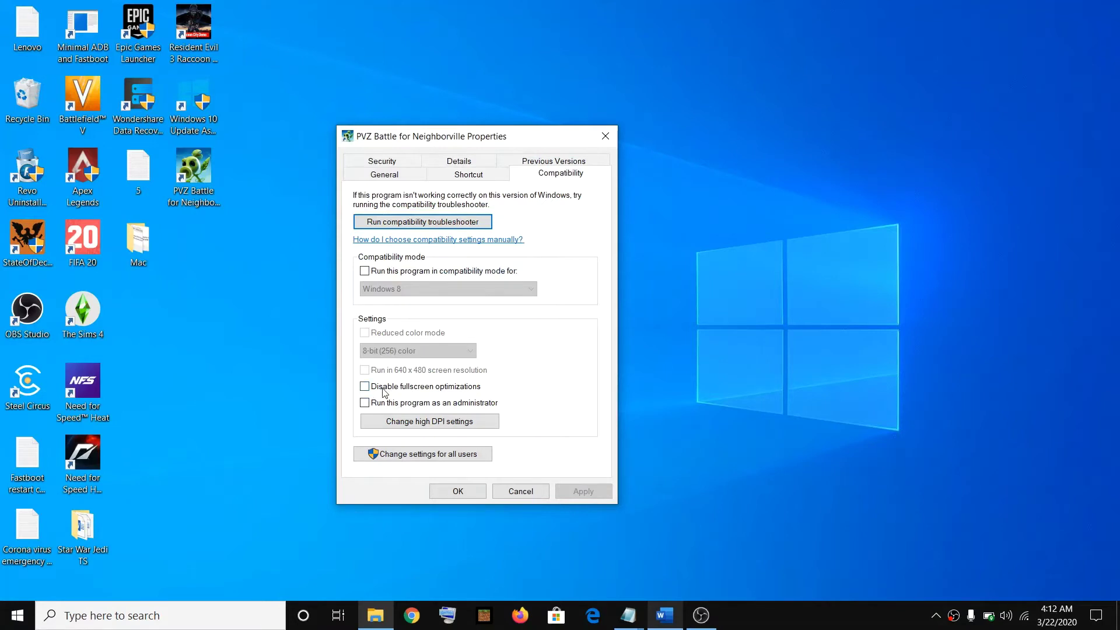
left_click(365, 387)
left_click(365, 402)
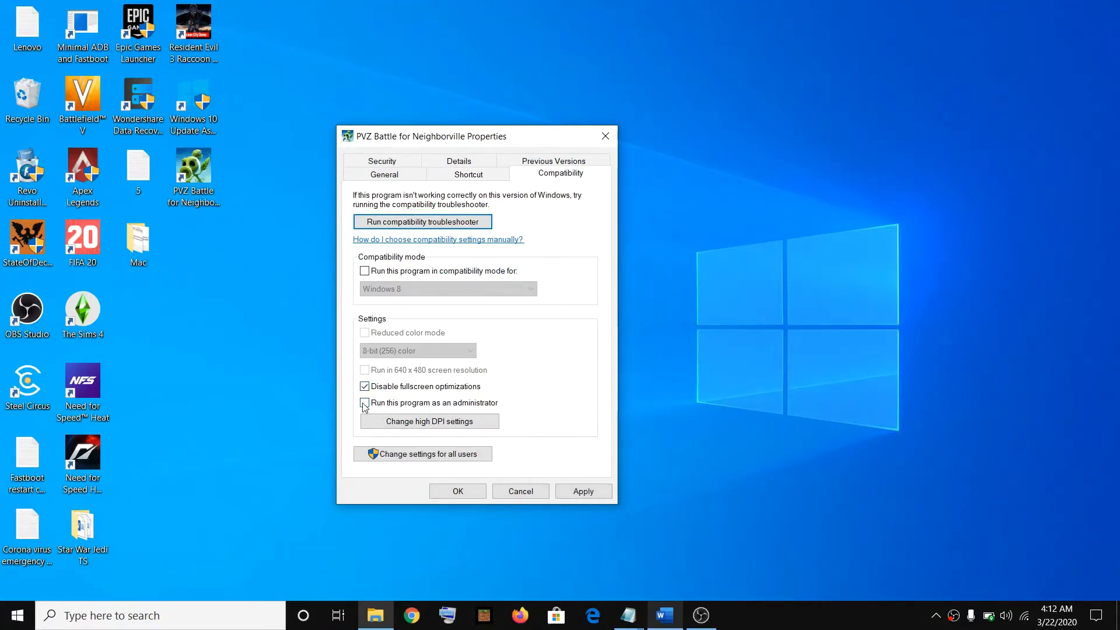
left_click(593, 496)
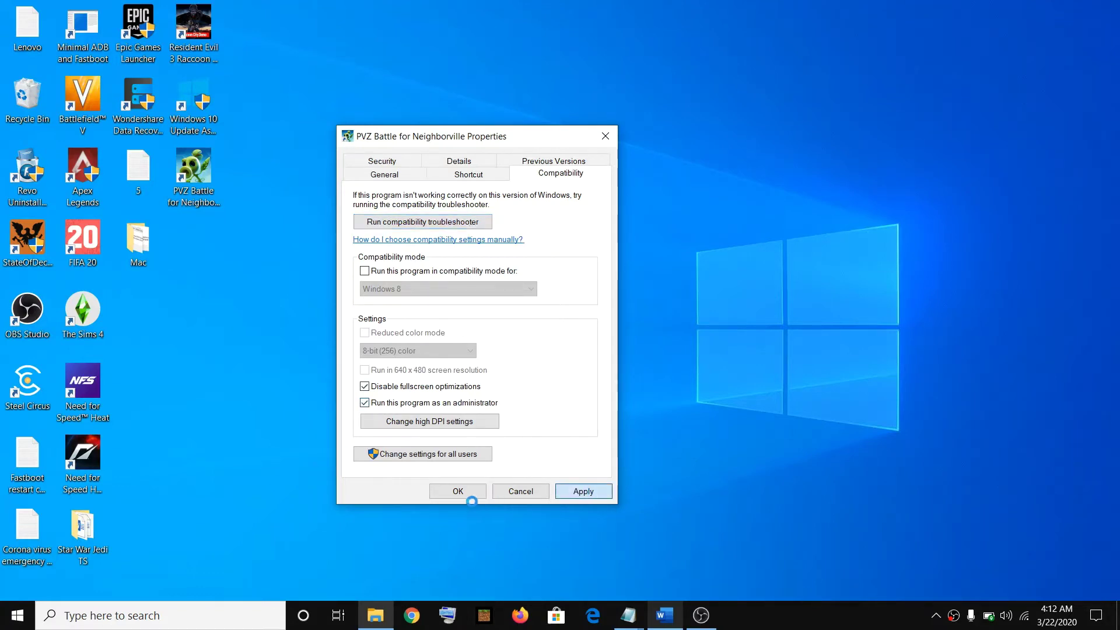
left_click(468, 496)
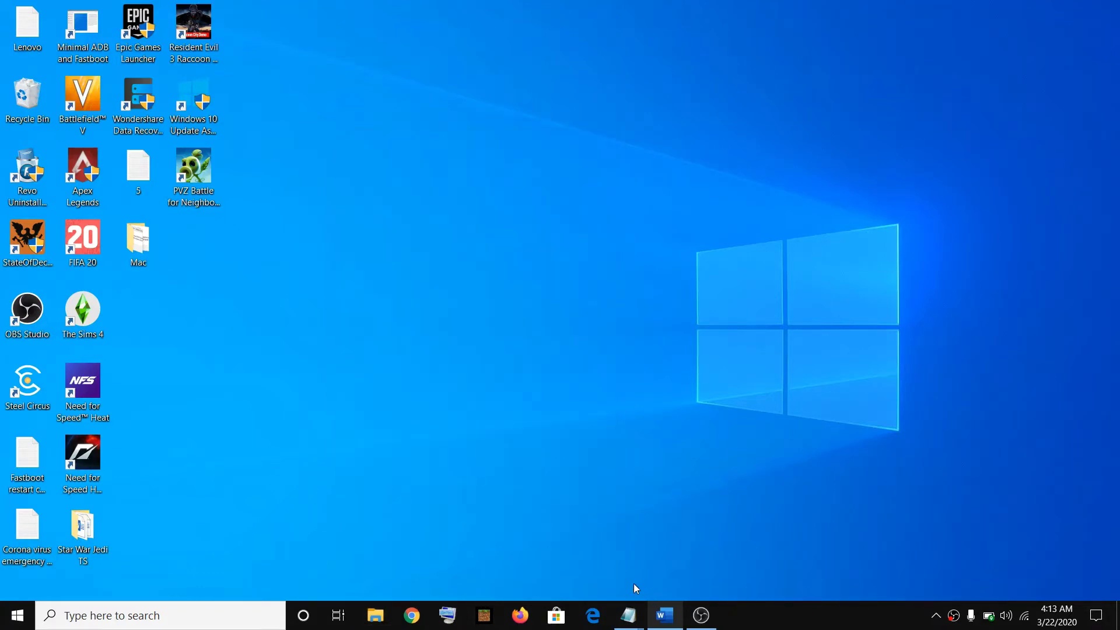
- Highlight checklist item 6, switch off Enable Origin In-Game in Origin, and close Origin
left_click(665, 615)
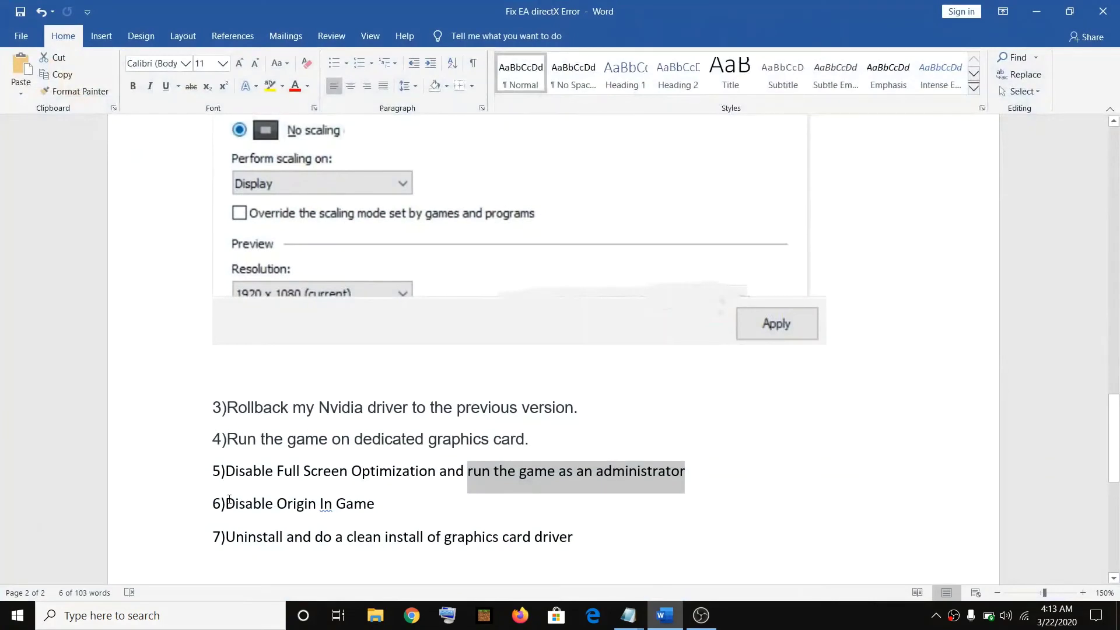
left_click_drag(312, 503, 376, 505)
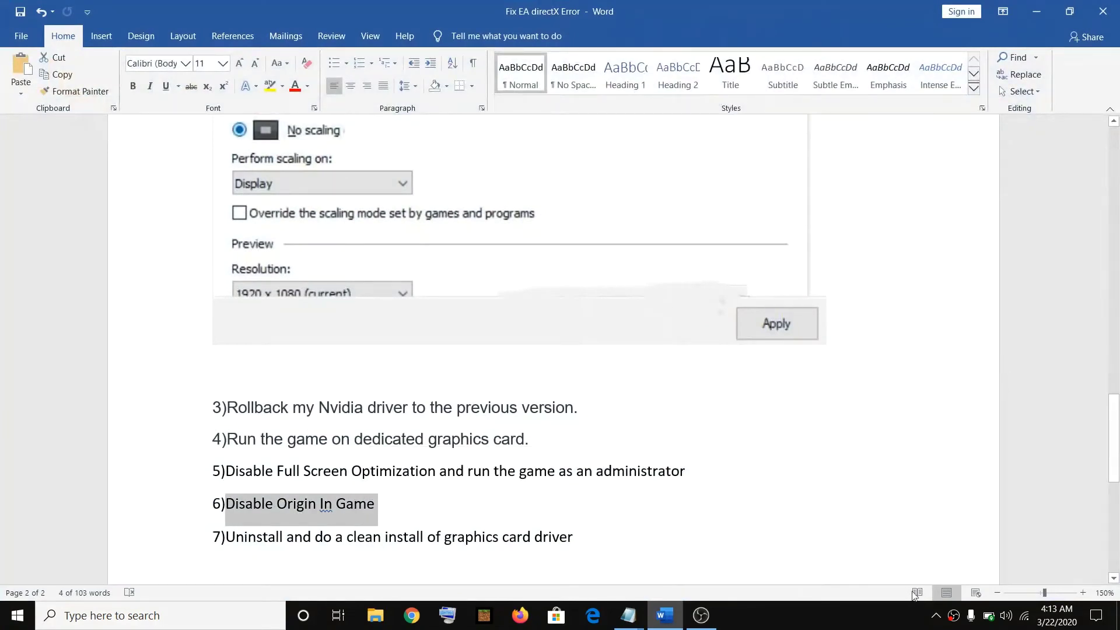
left_click(936, 617)
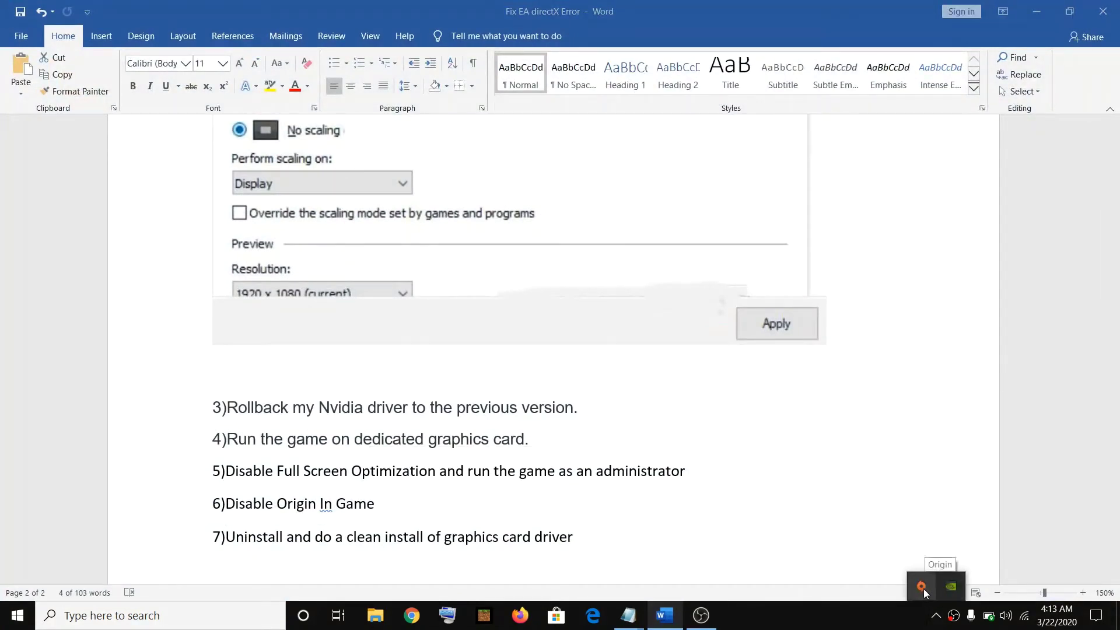
left_click(922, 588)
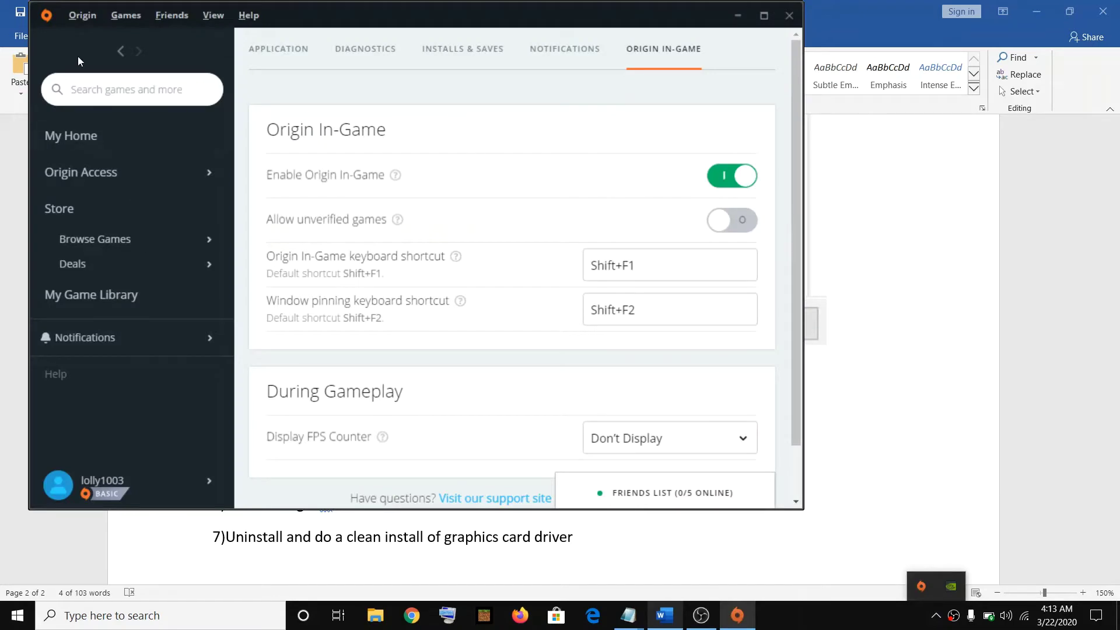
left_click(82, 16)
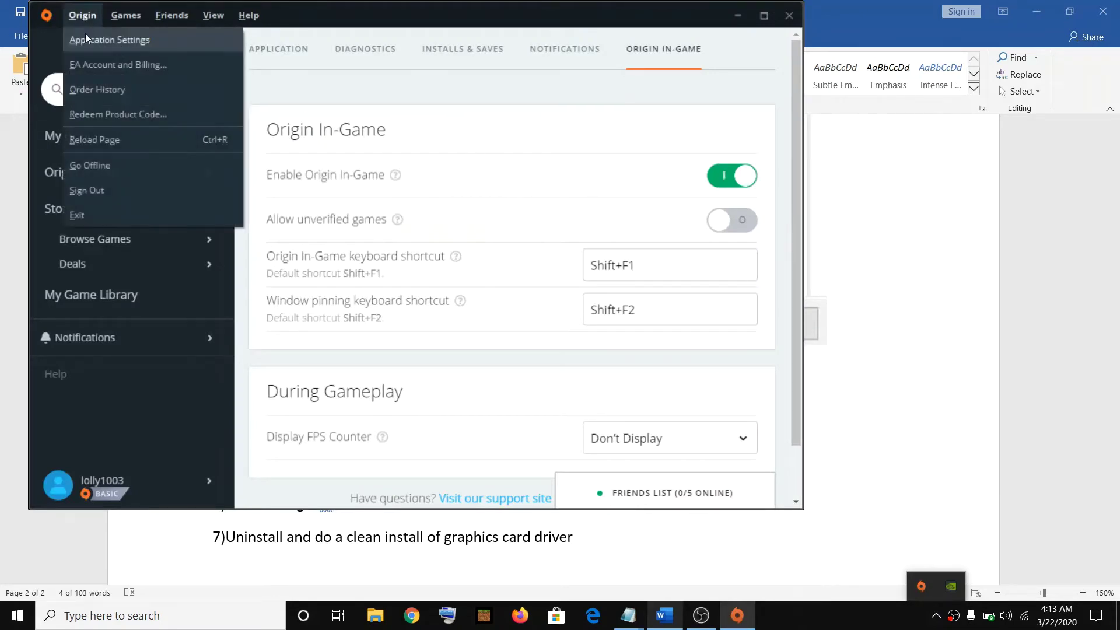
left_click(118, 38)
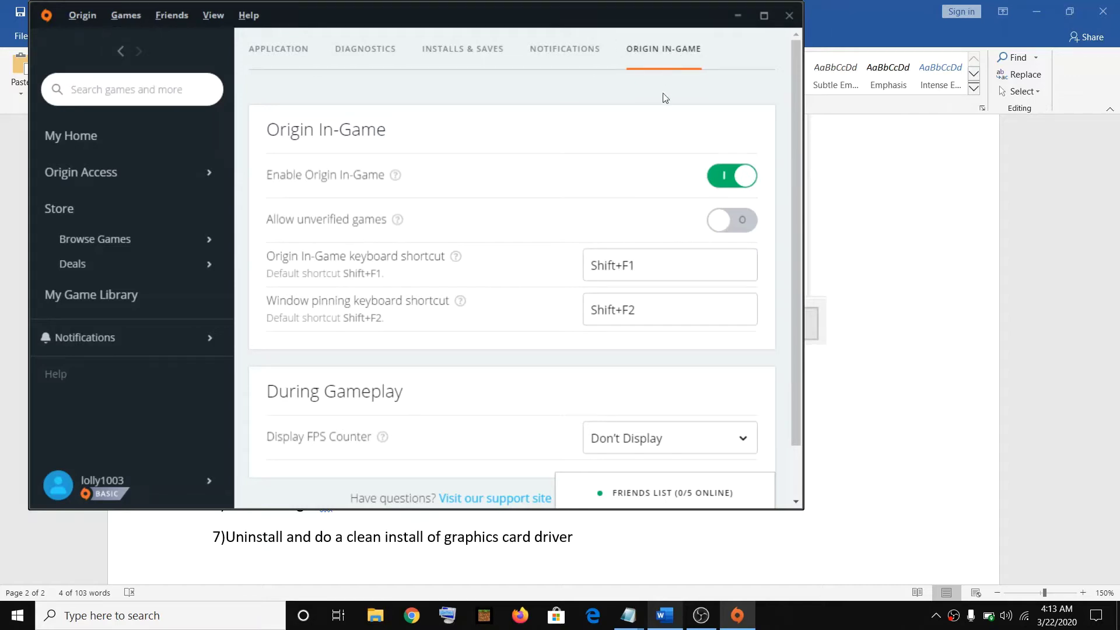
left_click(723, 175)
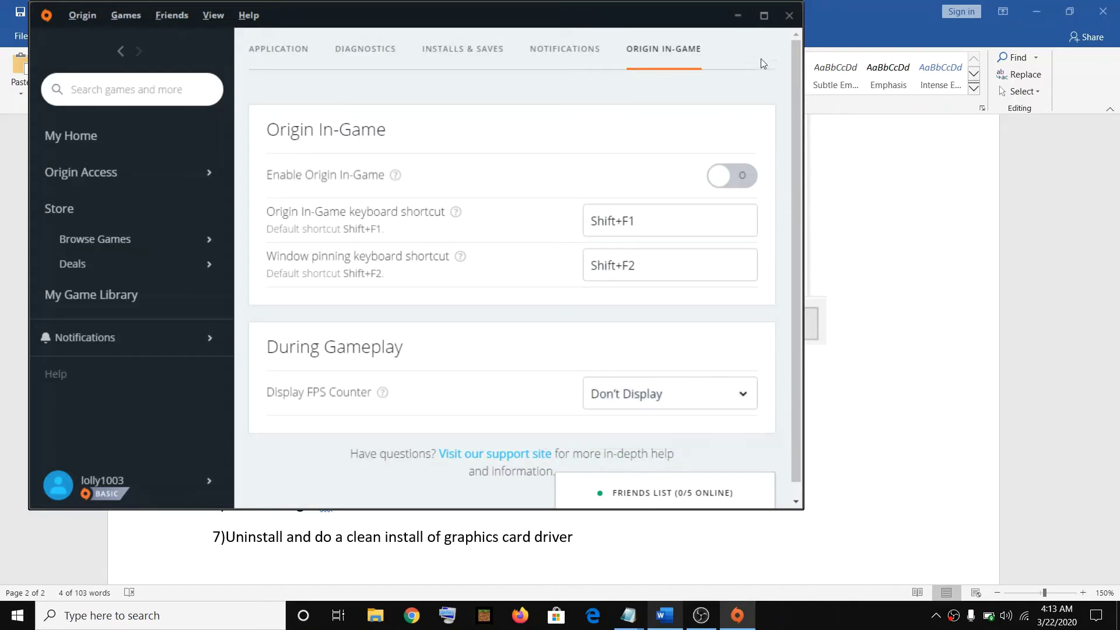
left_click(789, 15)
scroll(483, 427, "down", 3)
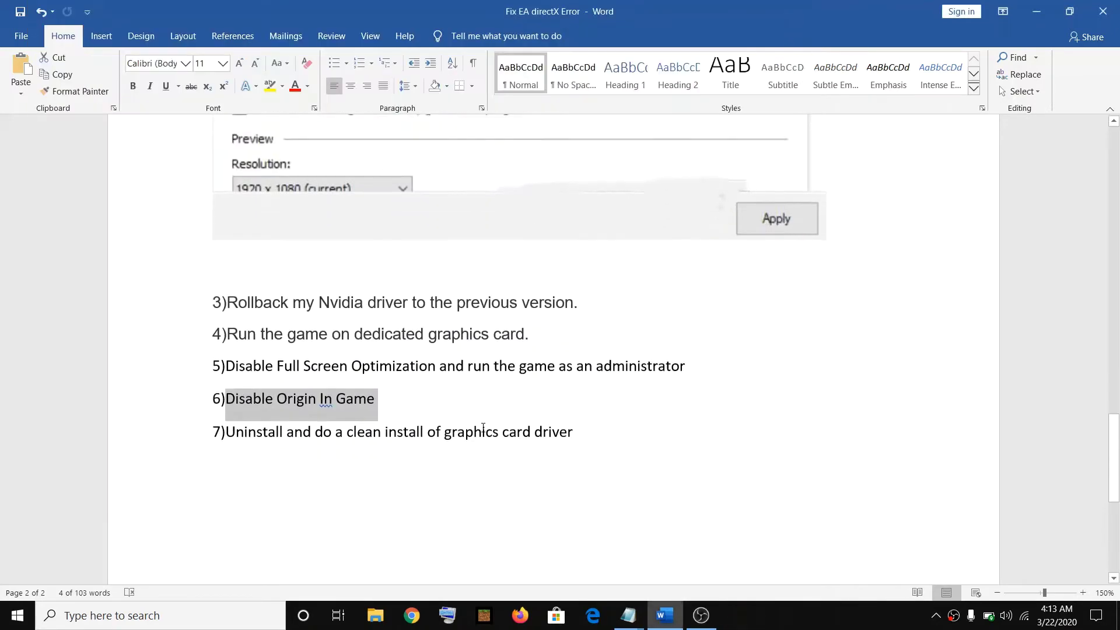
left_click_drag(240, 436, 682, 437)
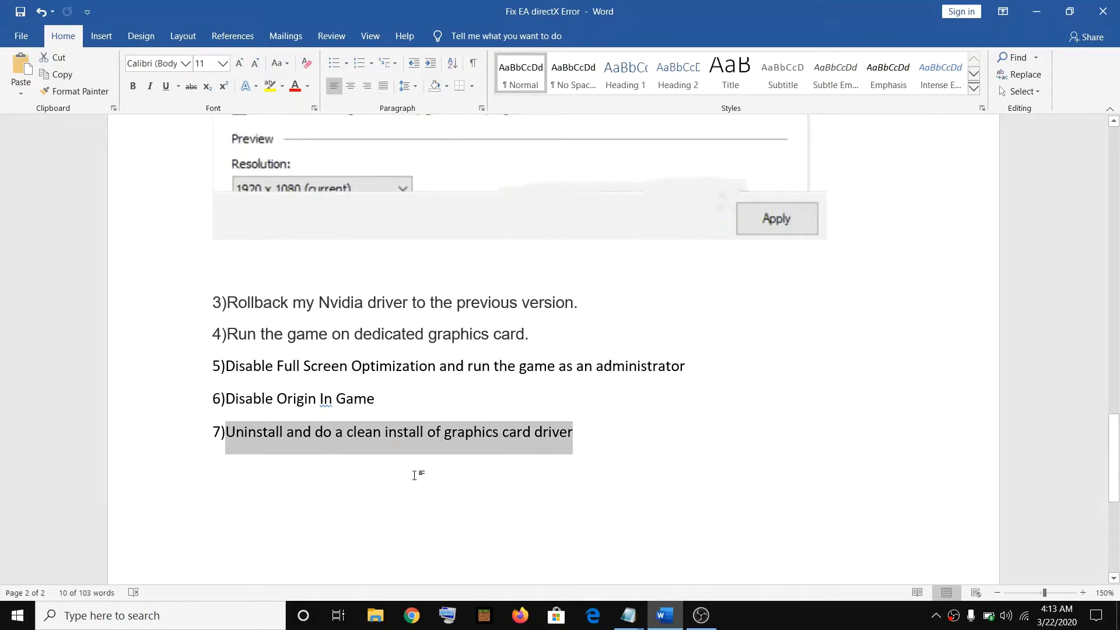
left_click(133, 619)
type("s")
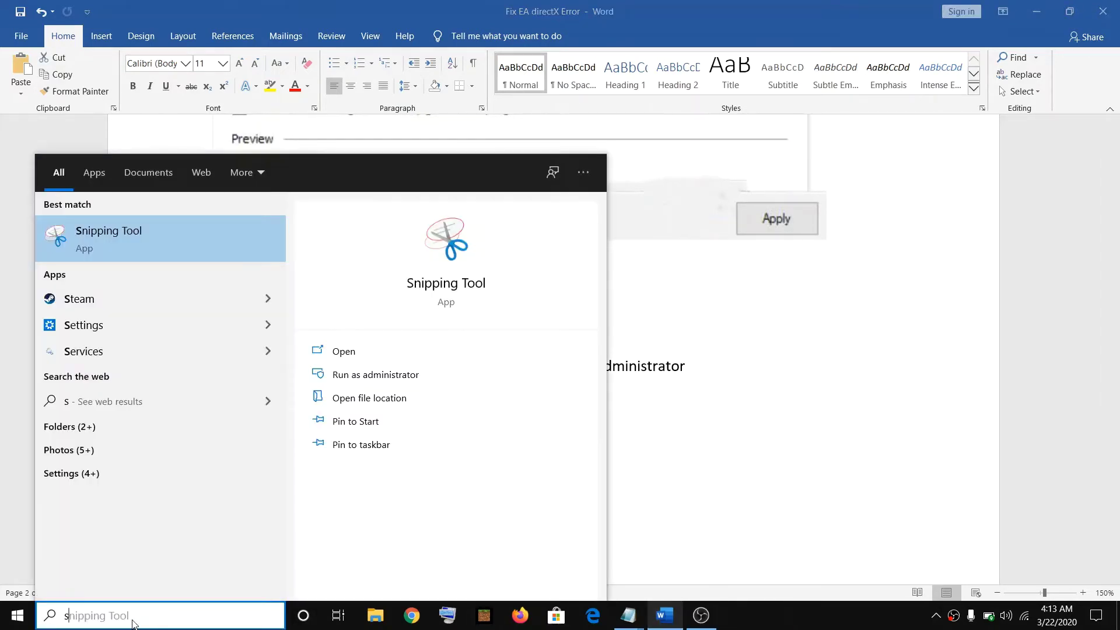
key("BackSpace")
type("apps")
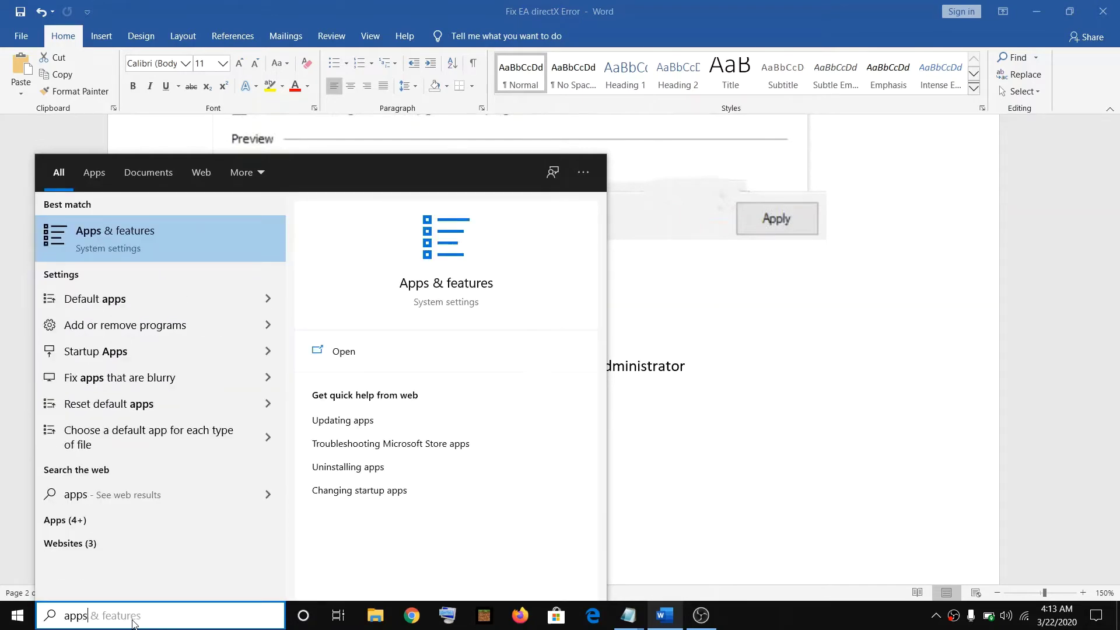
type(" & features")
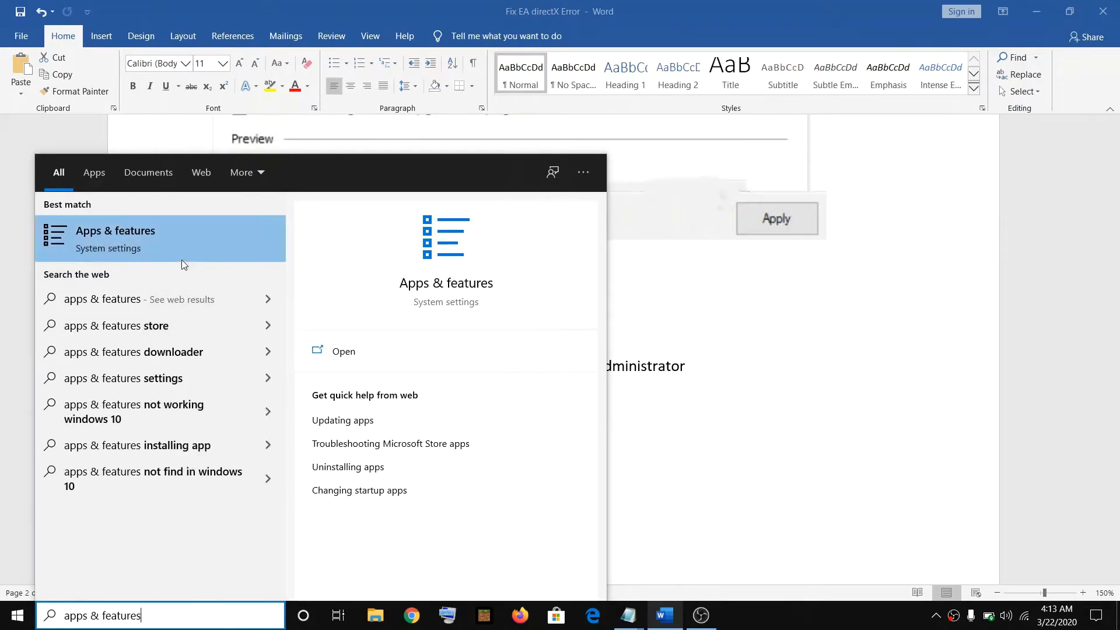
left_click(168, 248)
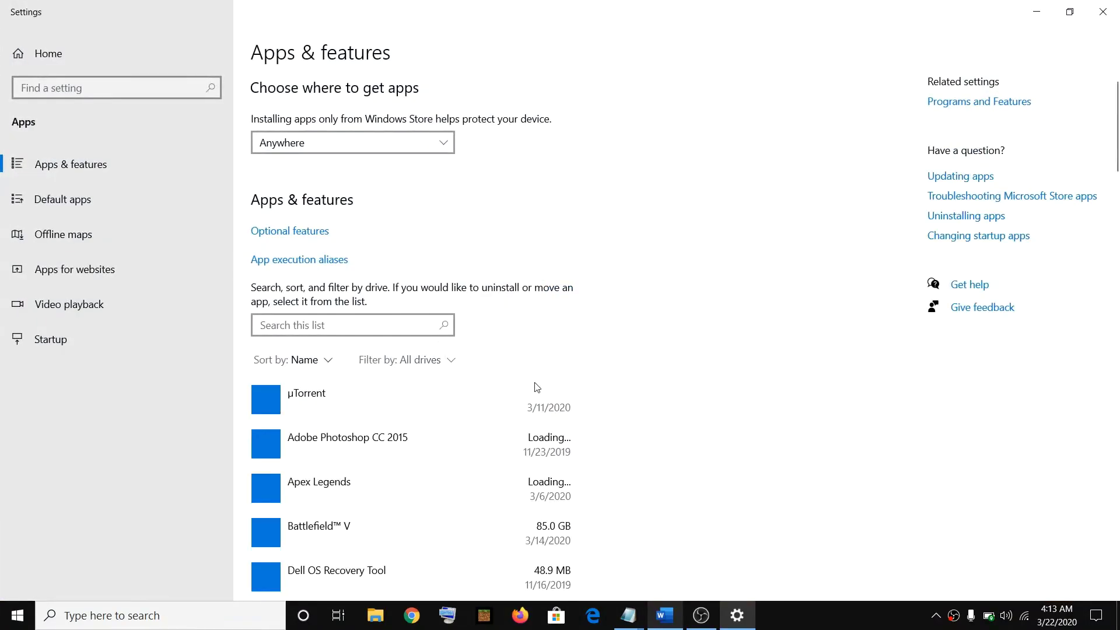
scroll(537, 390, "down", 3)
scroll(546, 320, "down", 10)
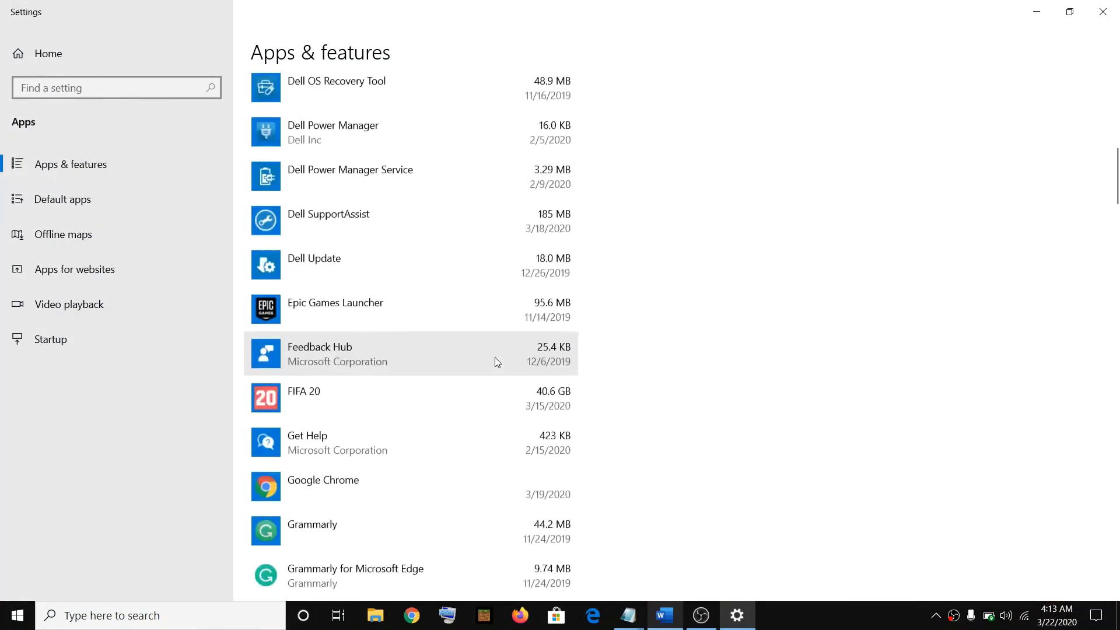
scroll(496, 363, "down", 20)
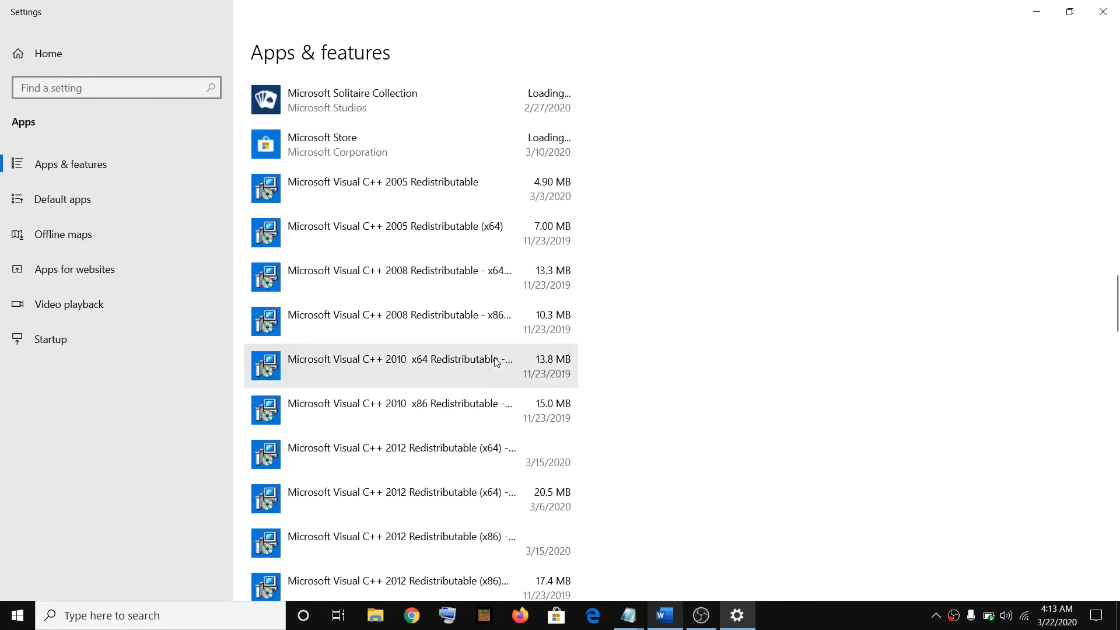
scroll(497, 363, "down", 7)
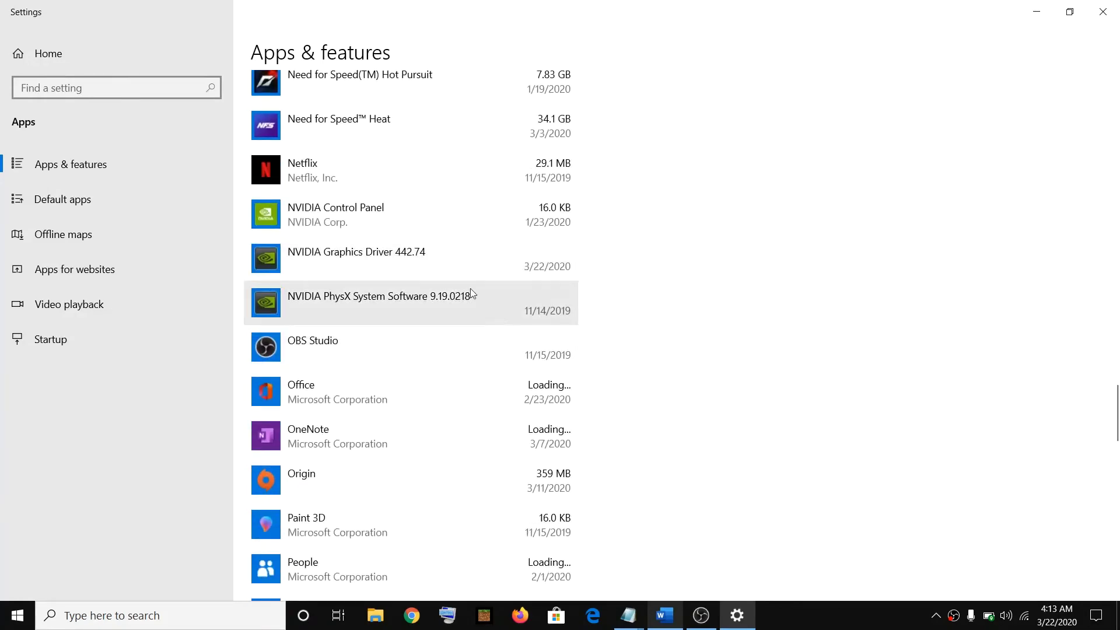
left_click(409, 267)
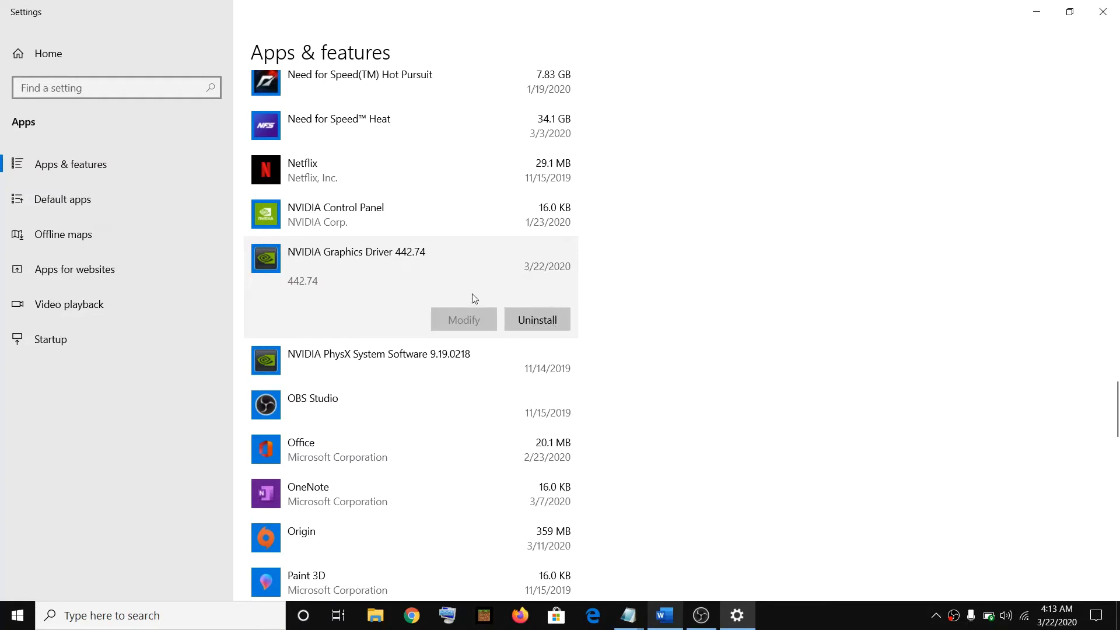
left_click(1103, 13)
- Select step 7's clean driver install, then search 'nvidia drivers' in Chrome and open NVIDIA's Download Drivers page
left_click(420, 433)
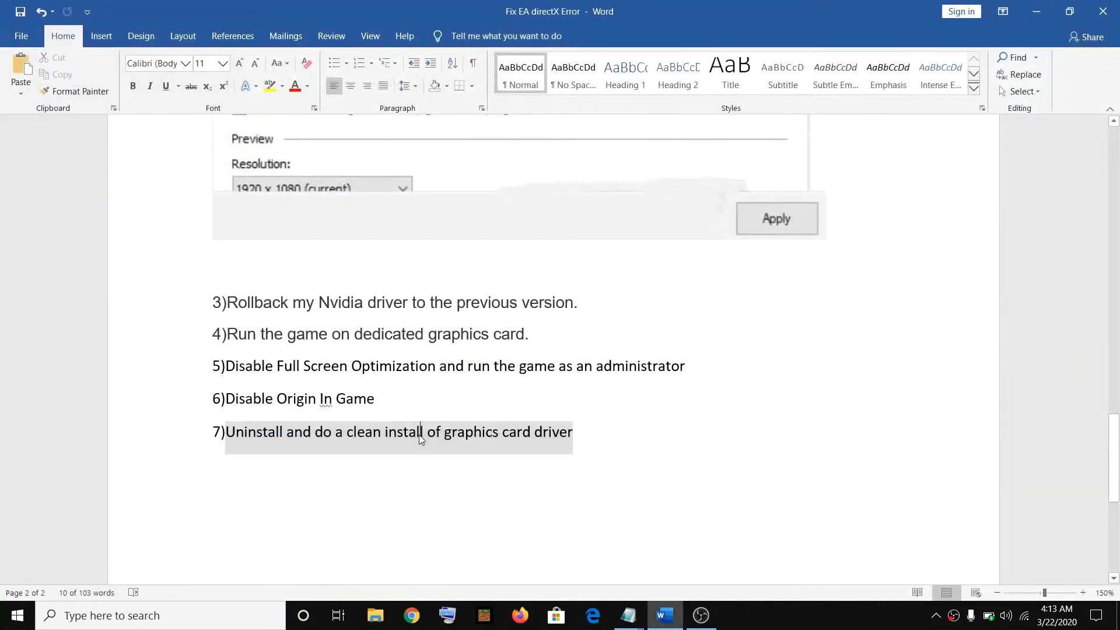
left_click_drag(315, 433, 573, 433)
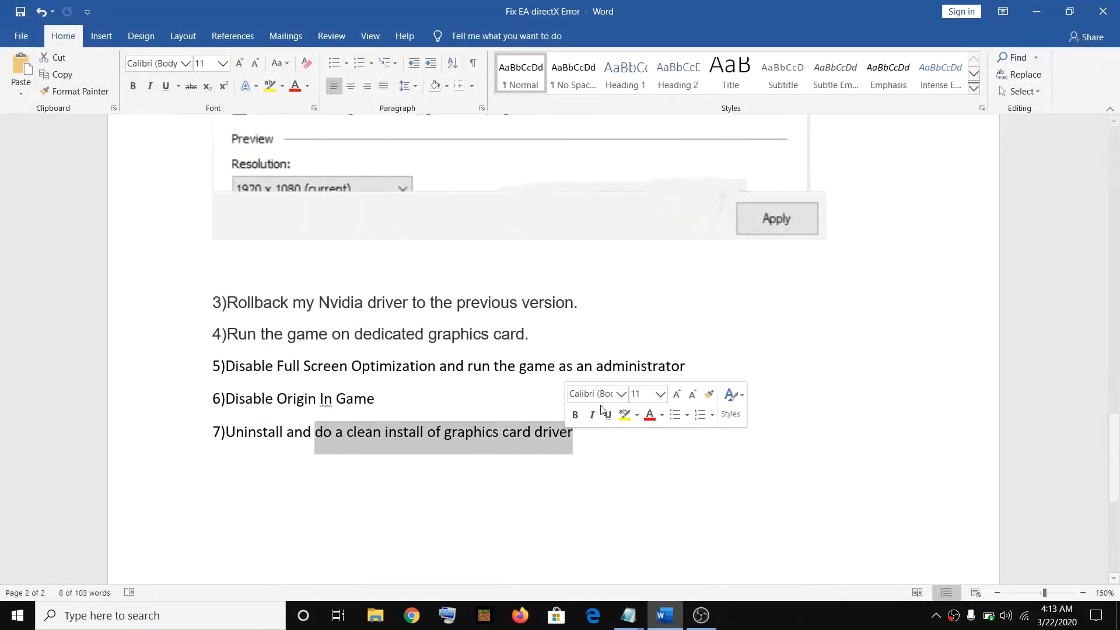
left_click(411, 615)
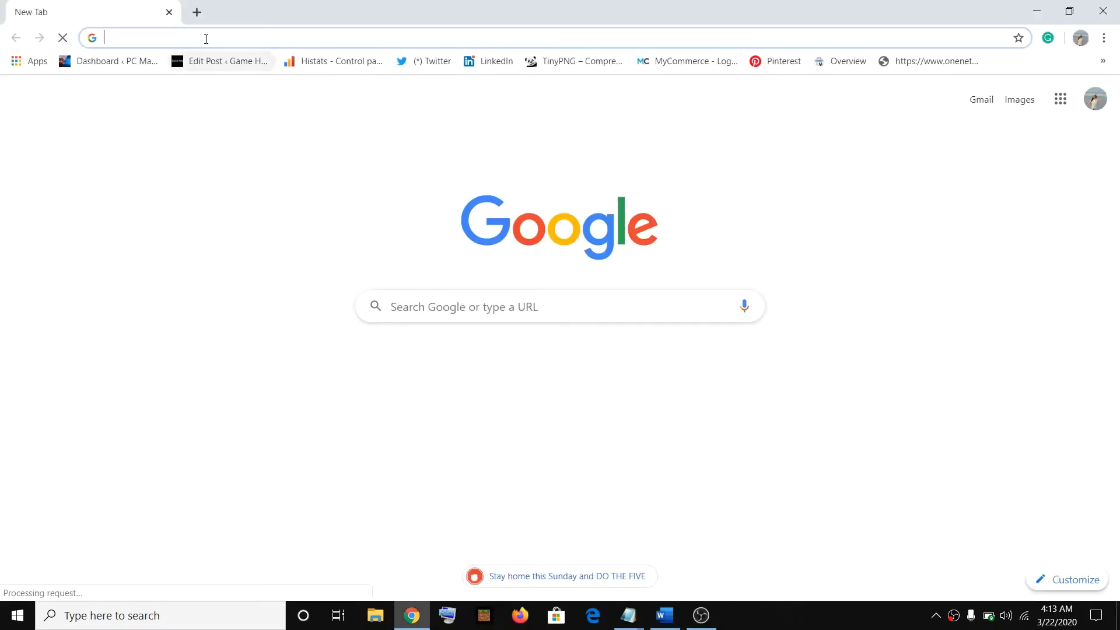
type("nvidi")
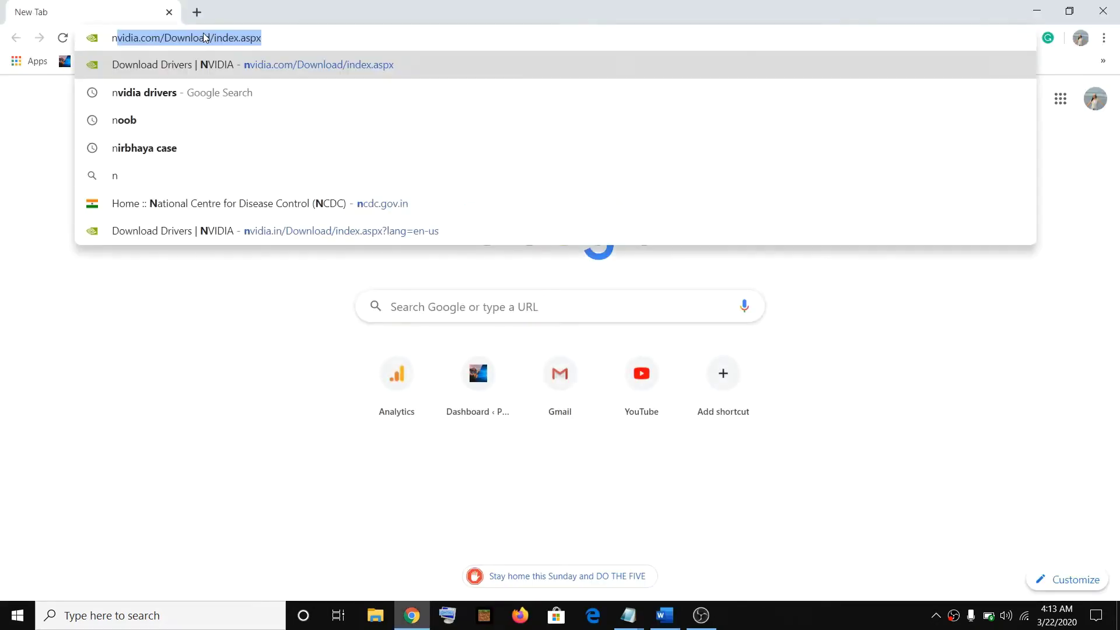
type("a")
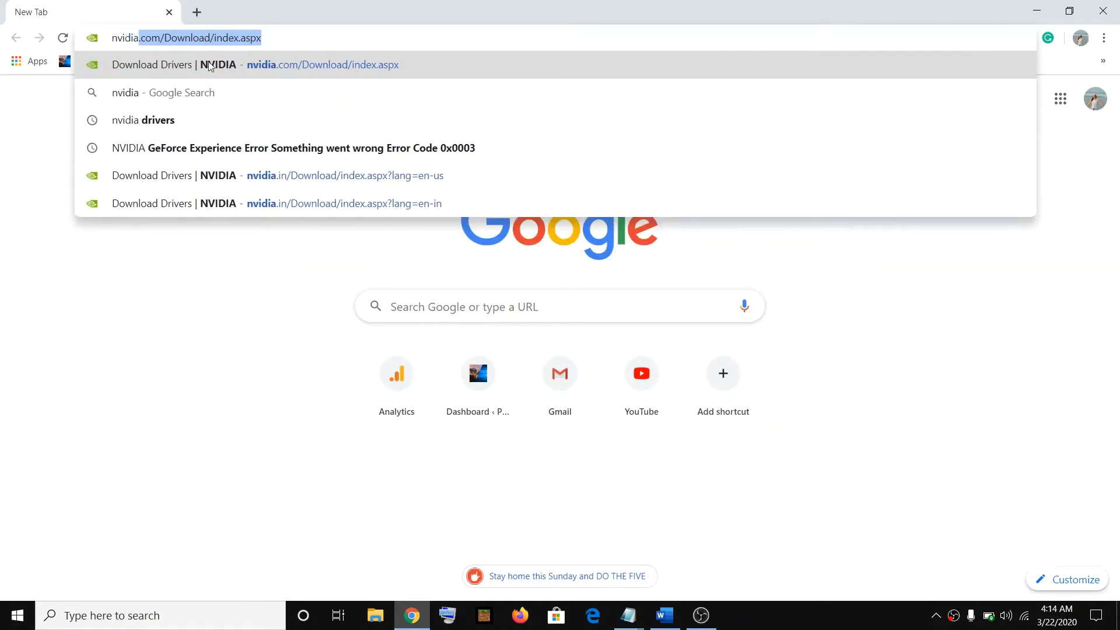
left_click(145, 123)
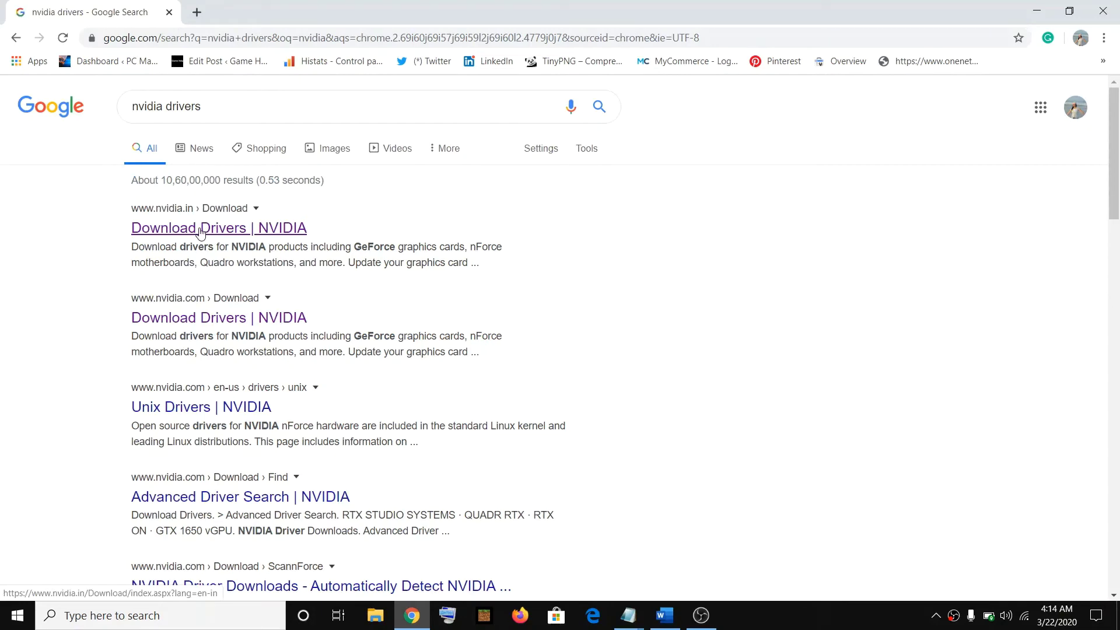
left_click(215, 232)
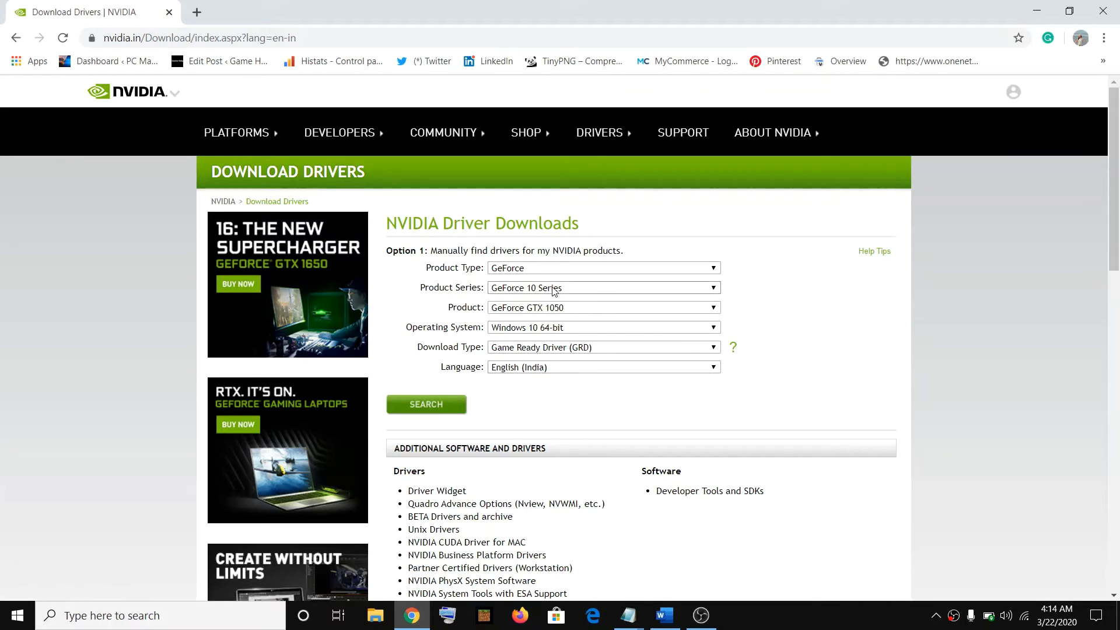
left_click(163, 613)
type("de")
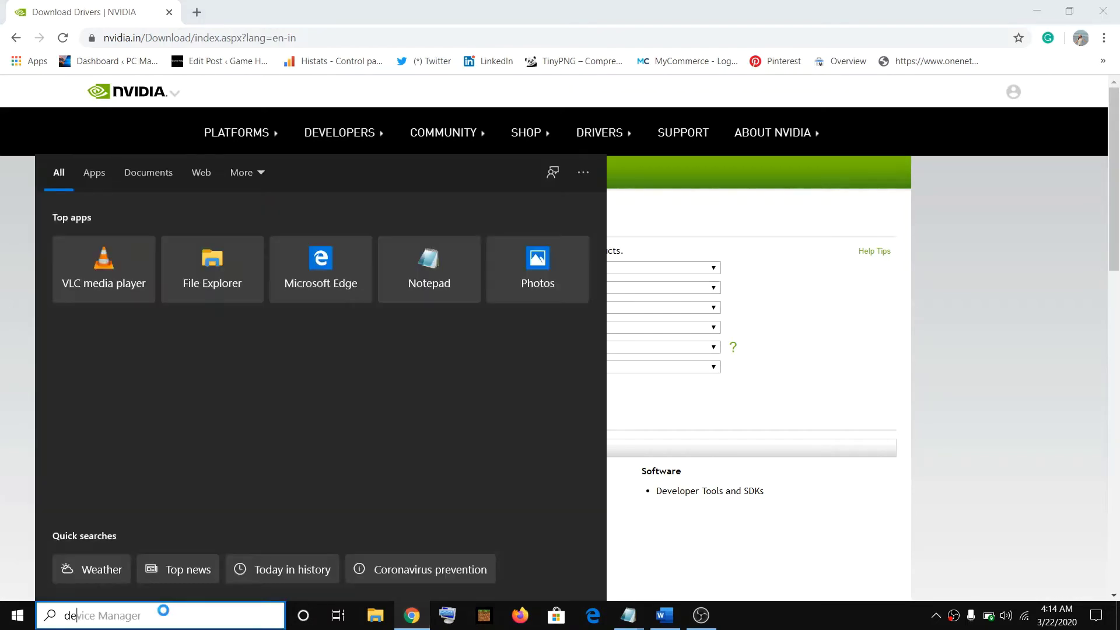
type("vi")
left_click(156, 251)
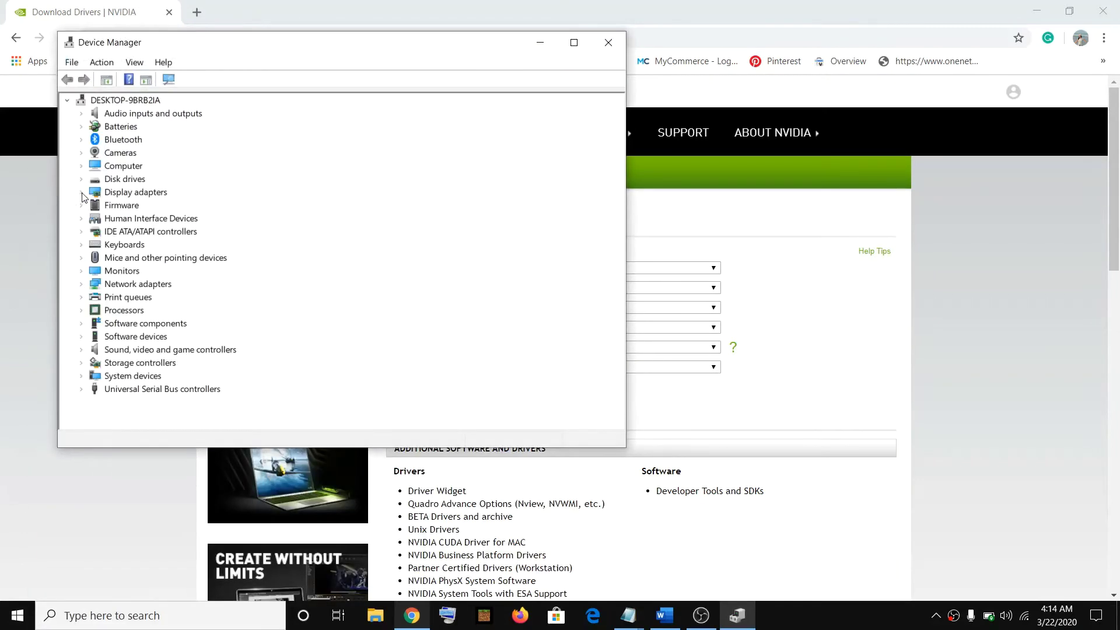
left_click(82, 194)
left_click(147, 219)
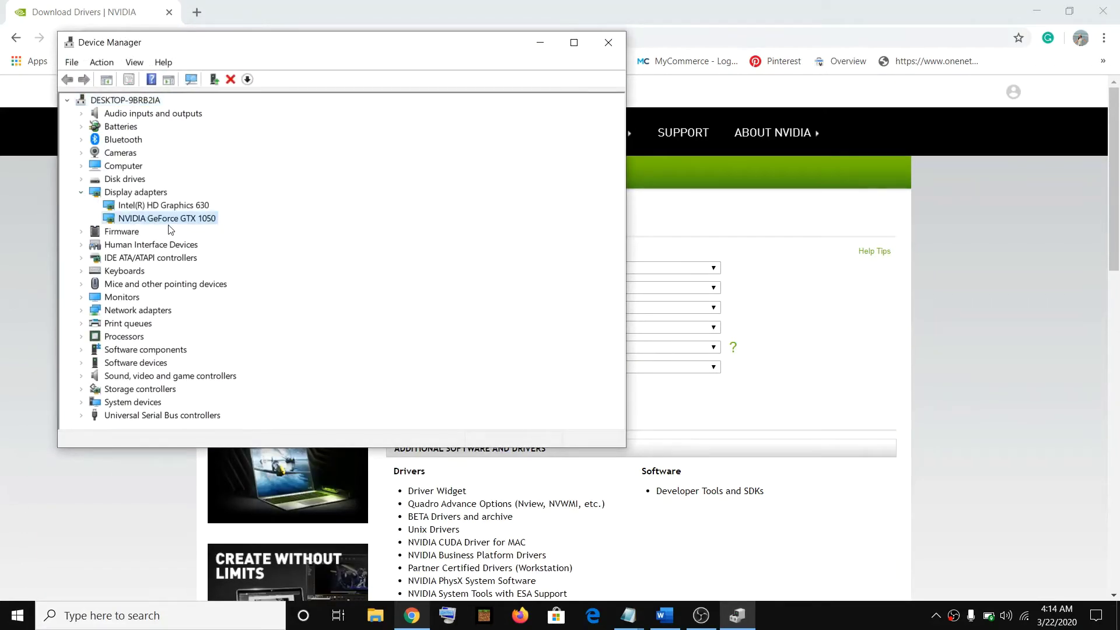
left_click(538, 35)
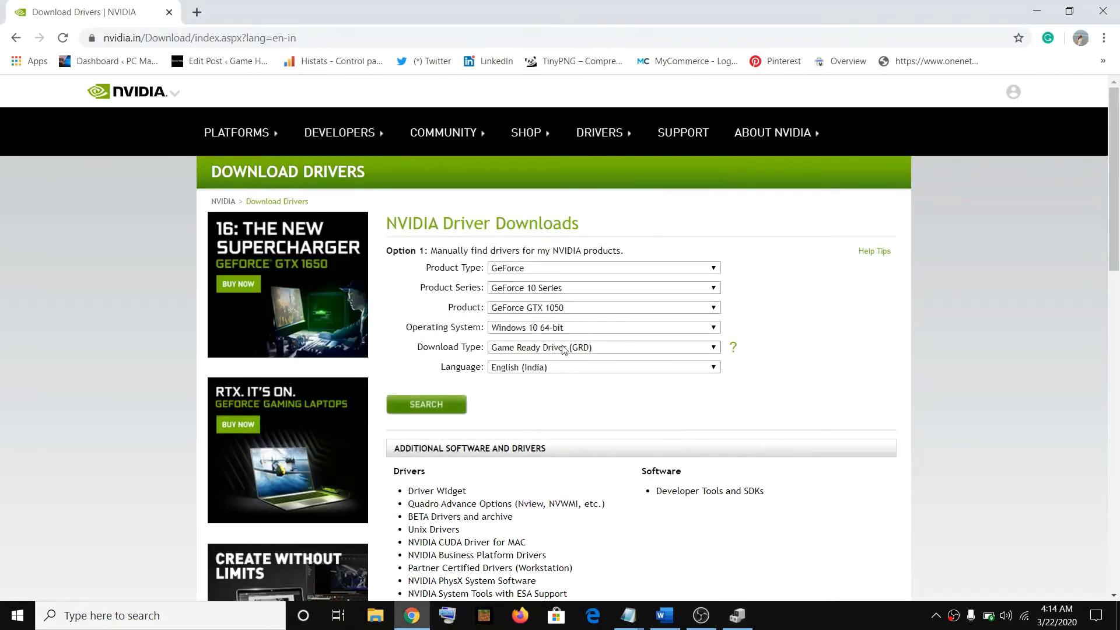
- Find the GTX 1050 driver, download Game Ready Driver 442.74, and open Chrome's downloads list
left_click(432, 409)
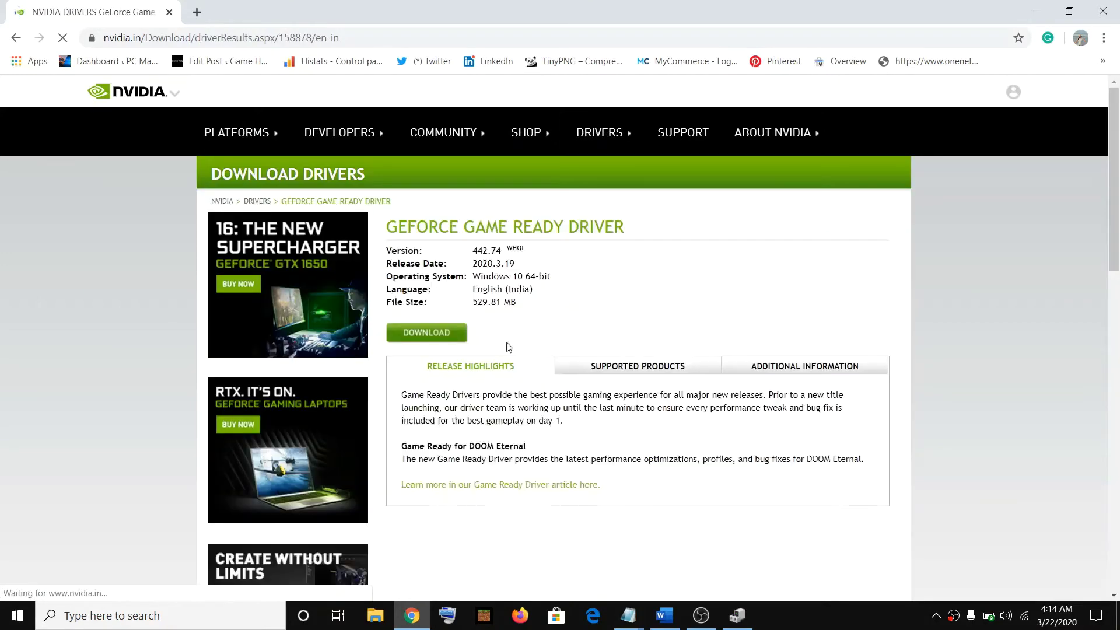
left_click(426, 331)
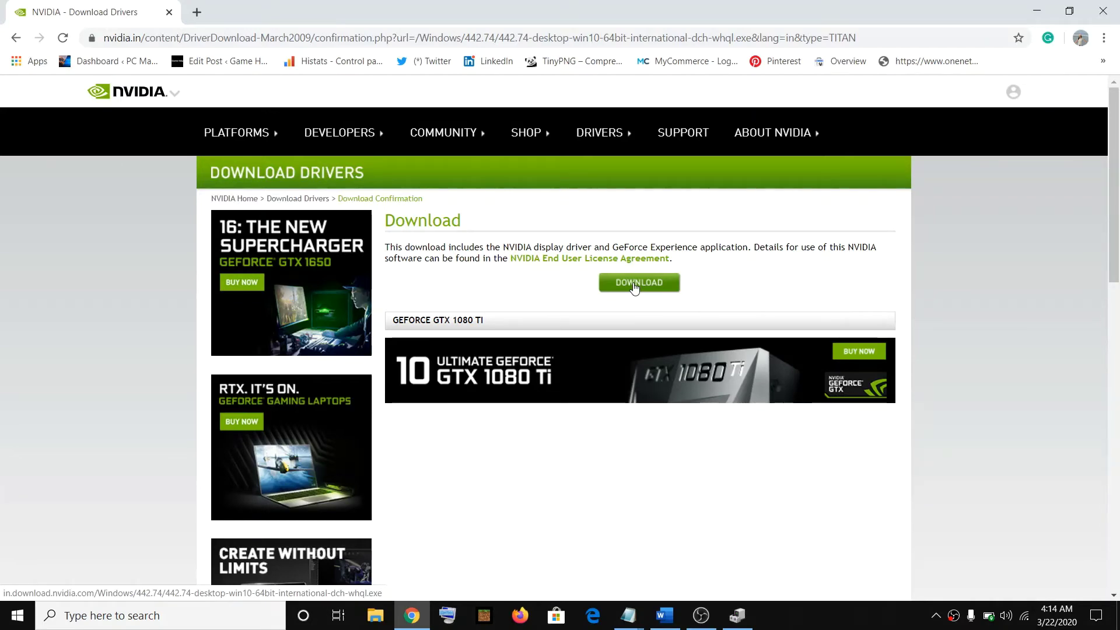
key("ctrl+h")
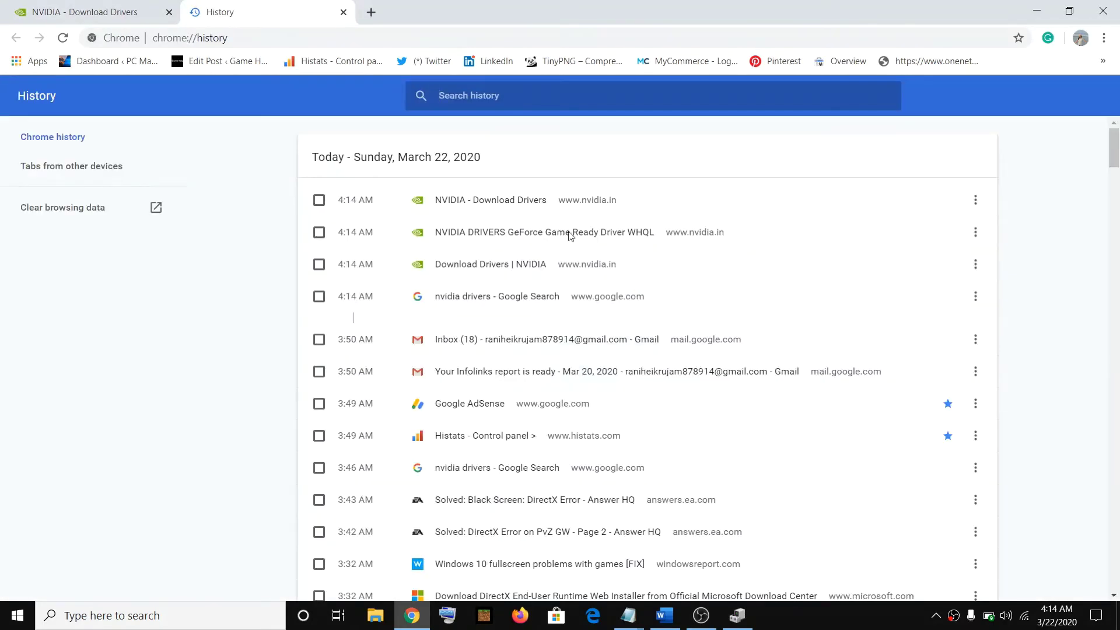
left_click(344, 13)
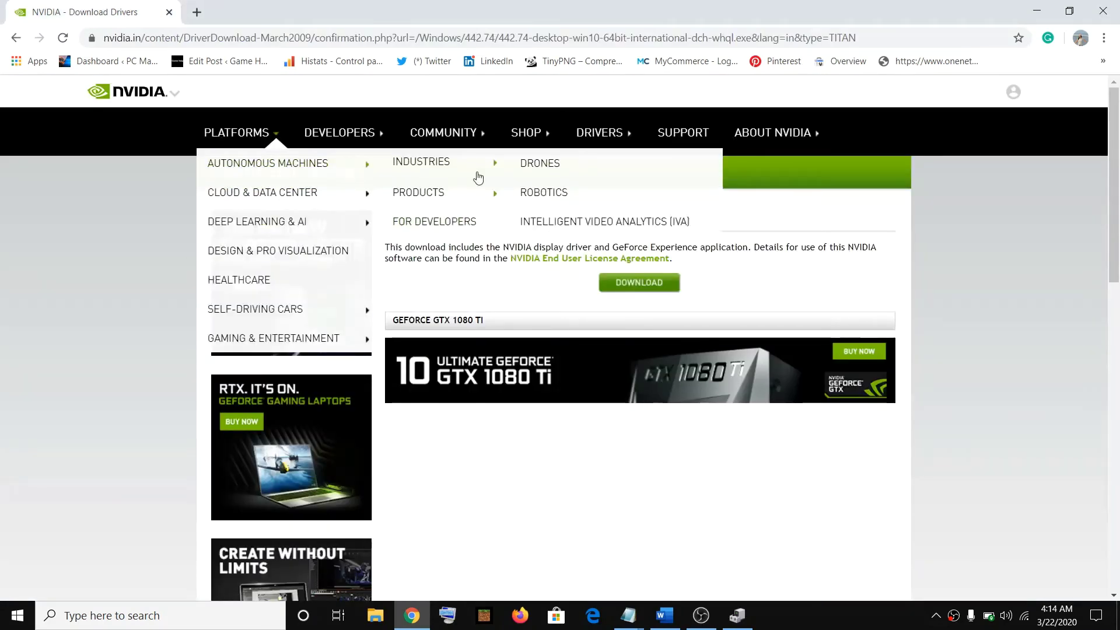
key("ctrl+j")
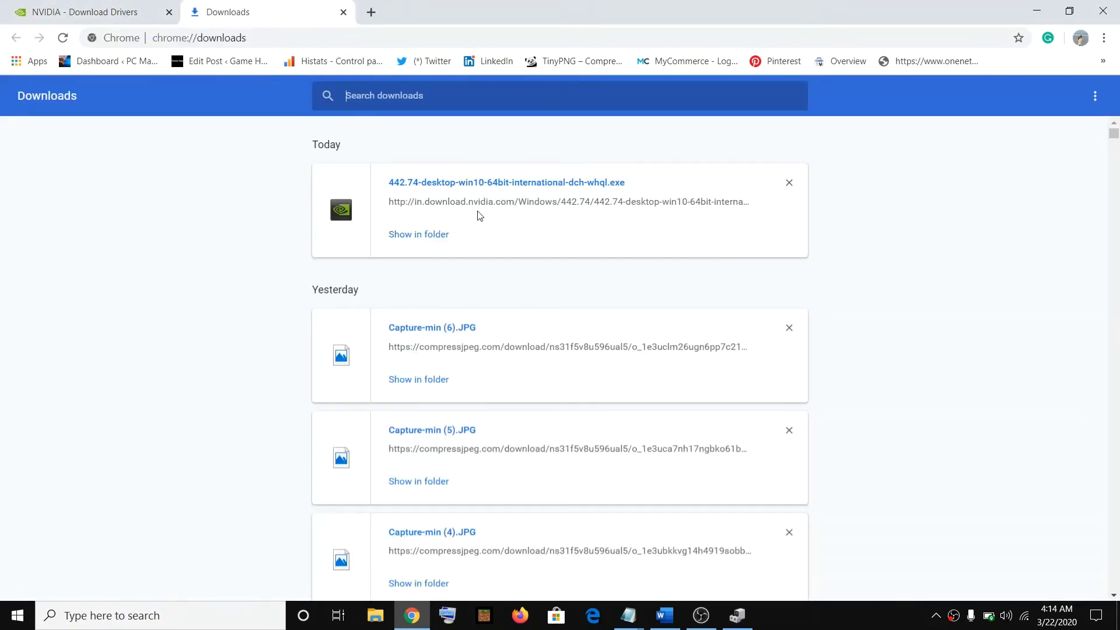